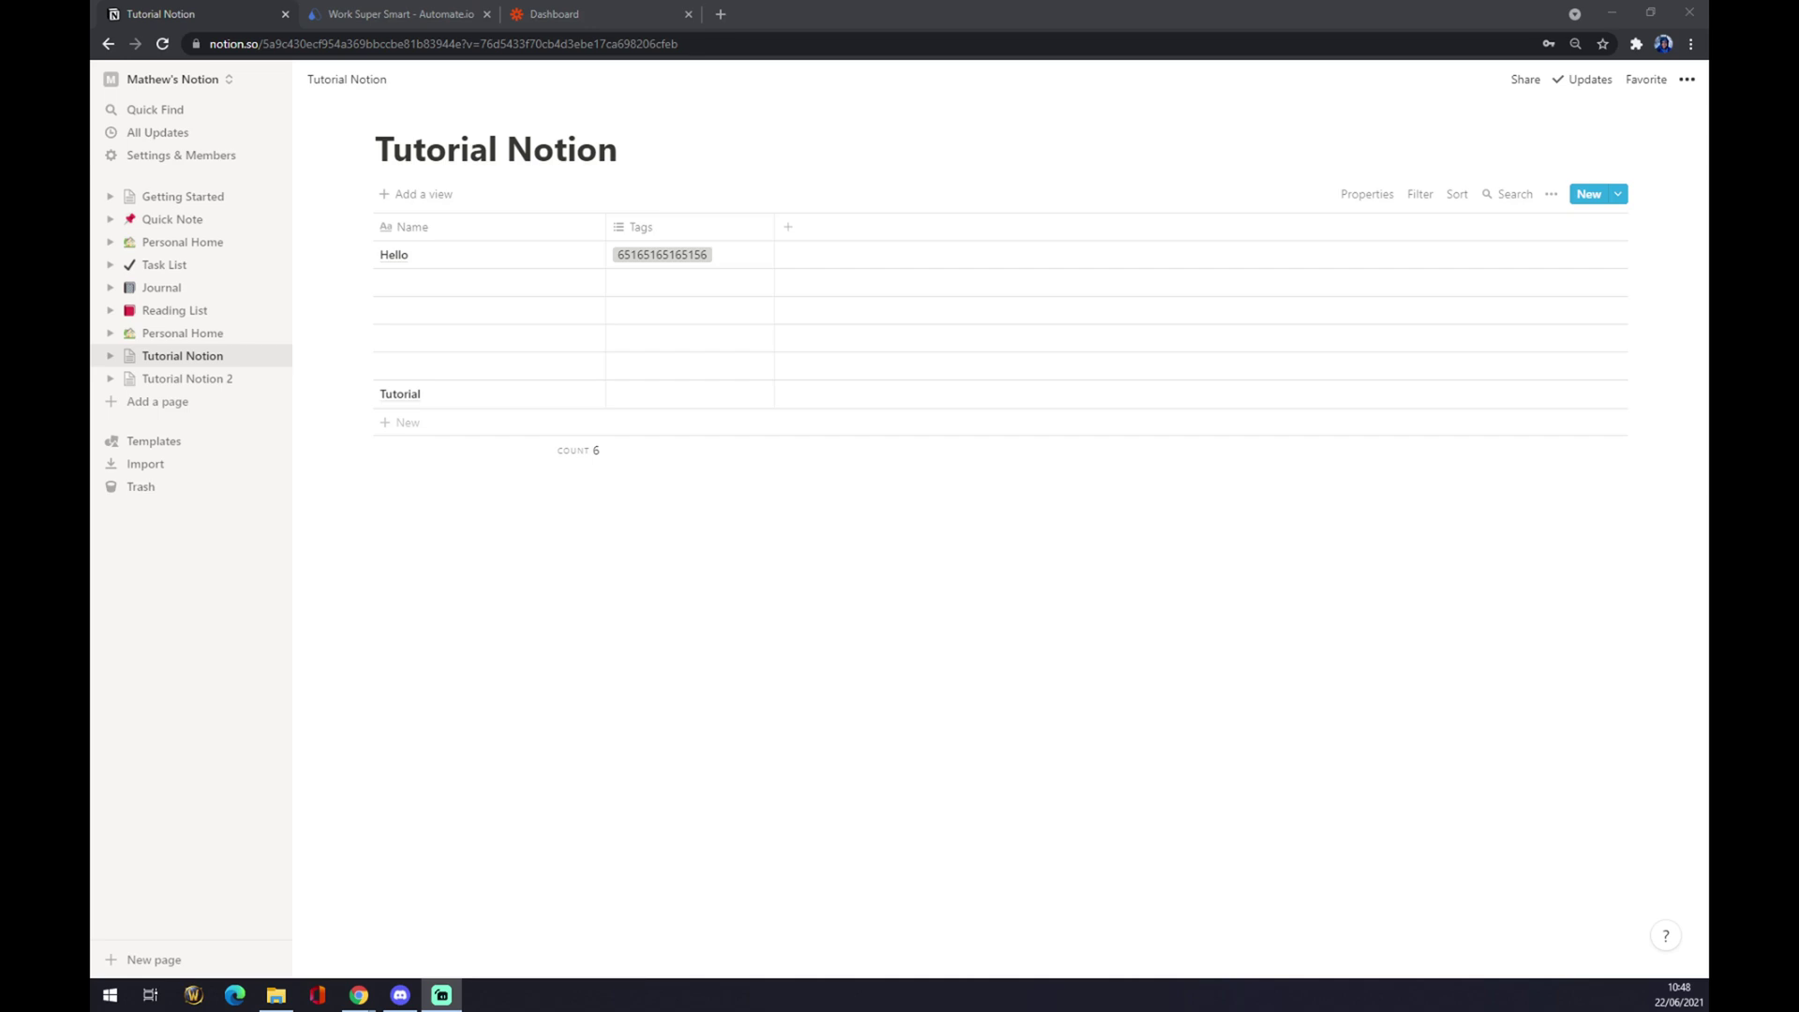
On Automate.io, open the full app integrations list and search 'notio' to find Notion
left_click(448, 16)
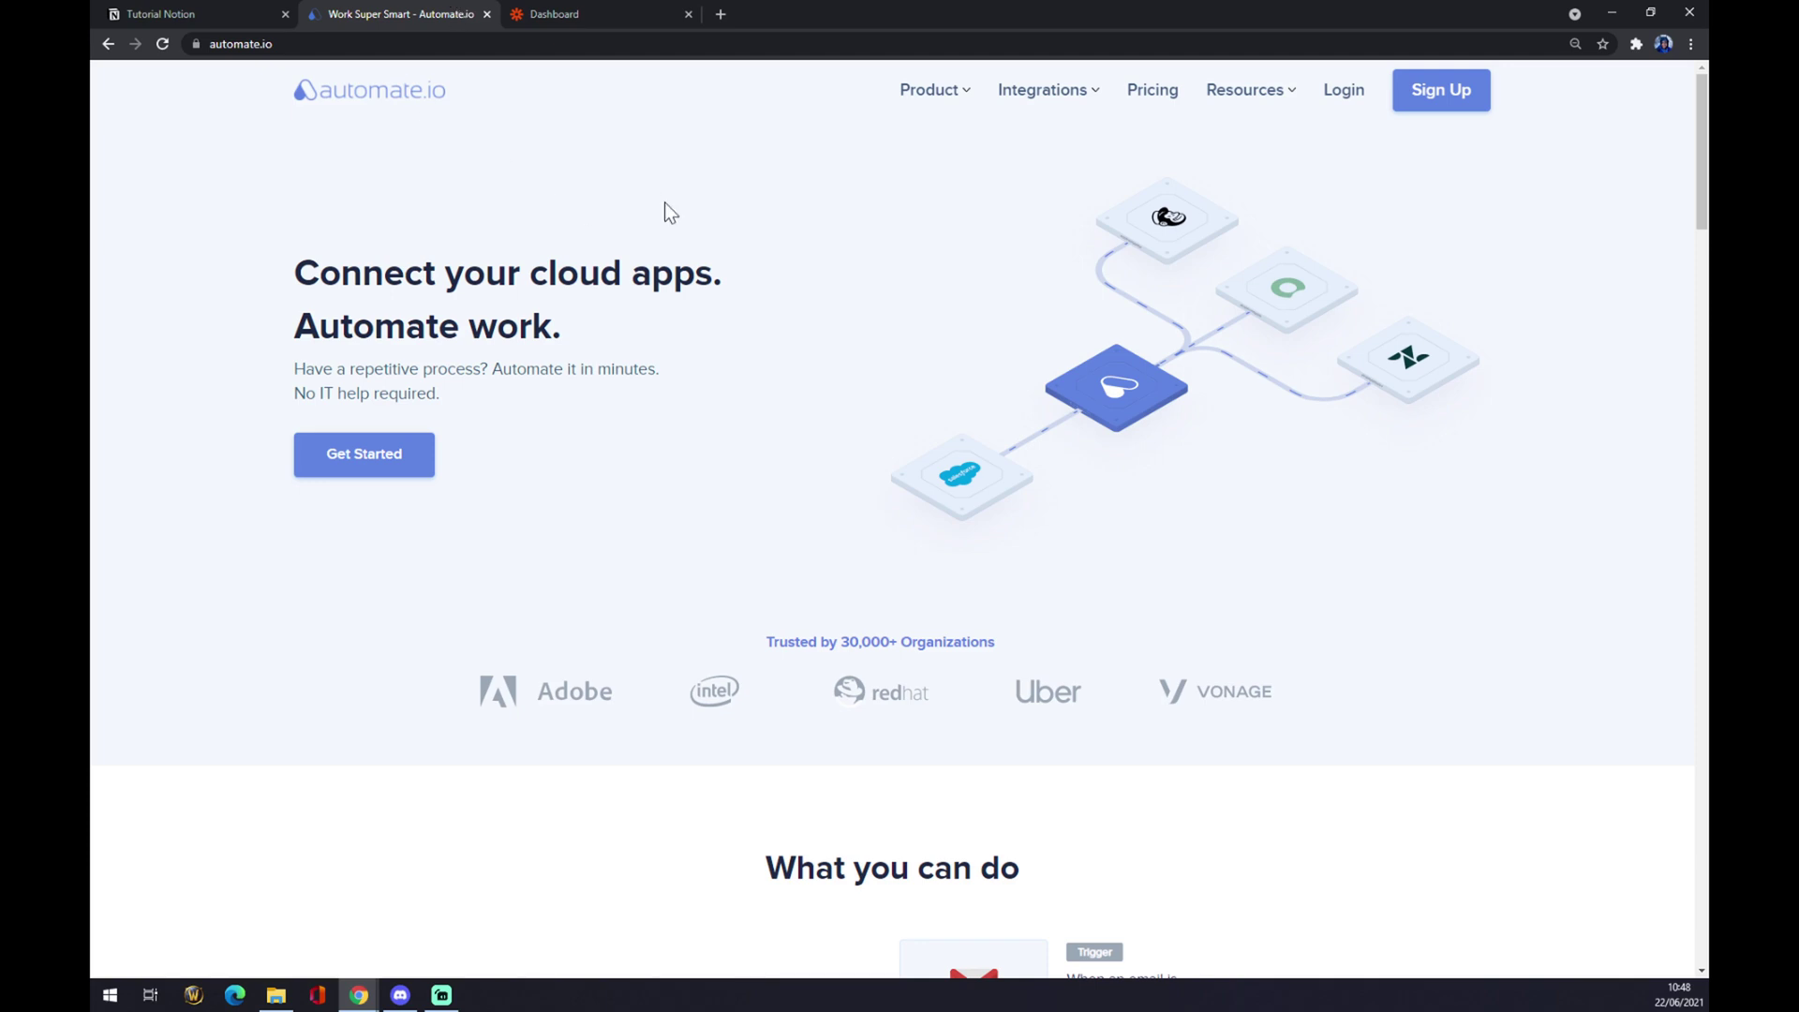
mouse_move(1024, 104)
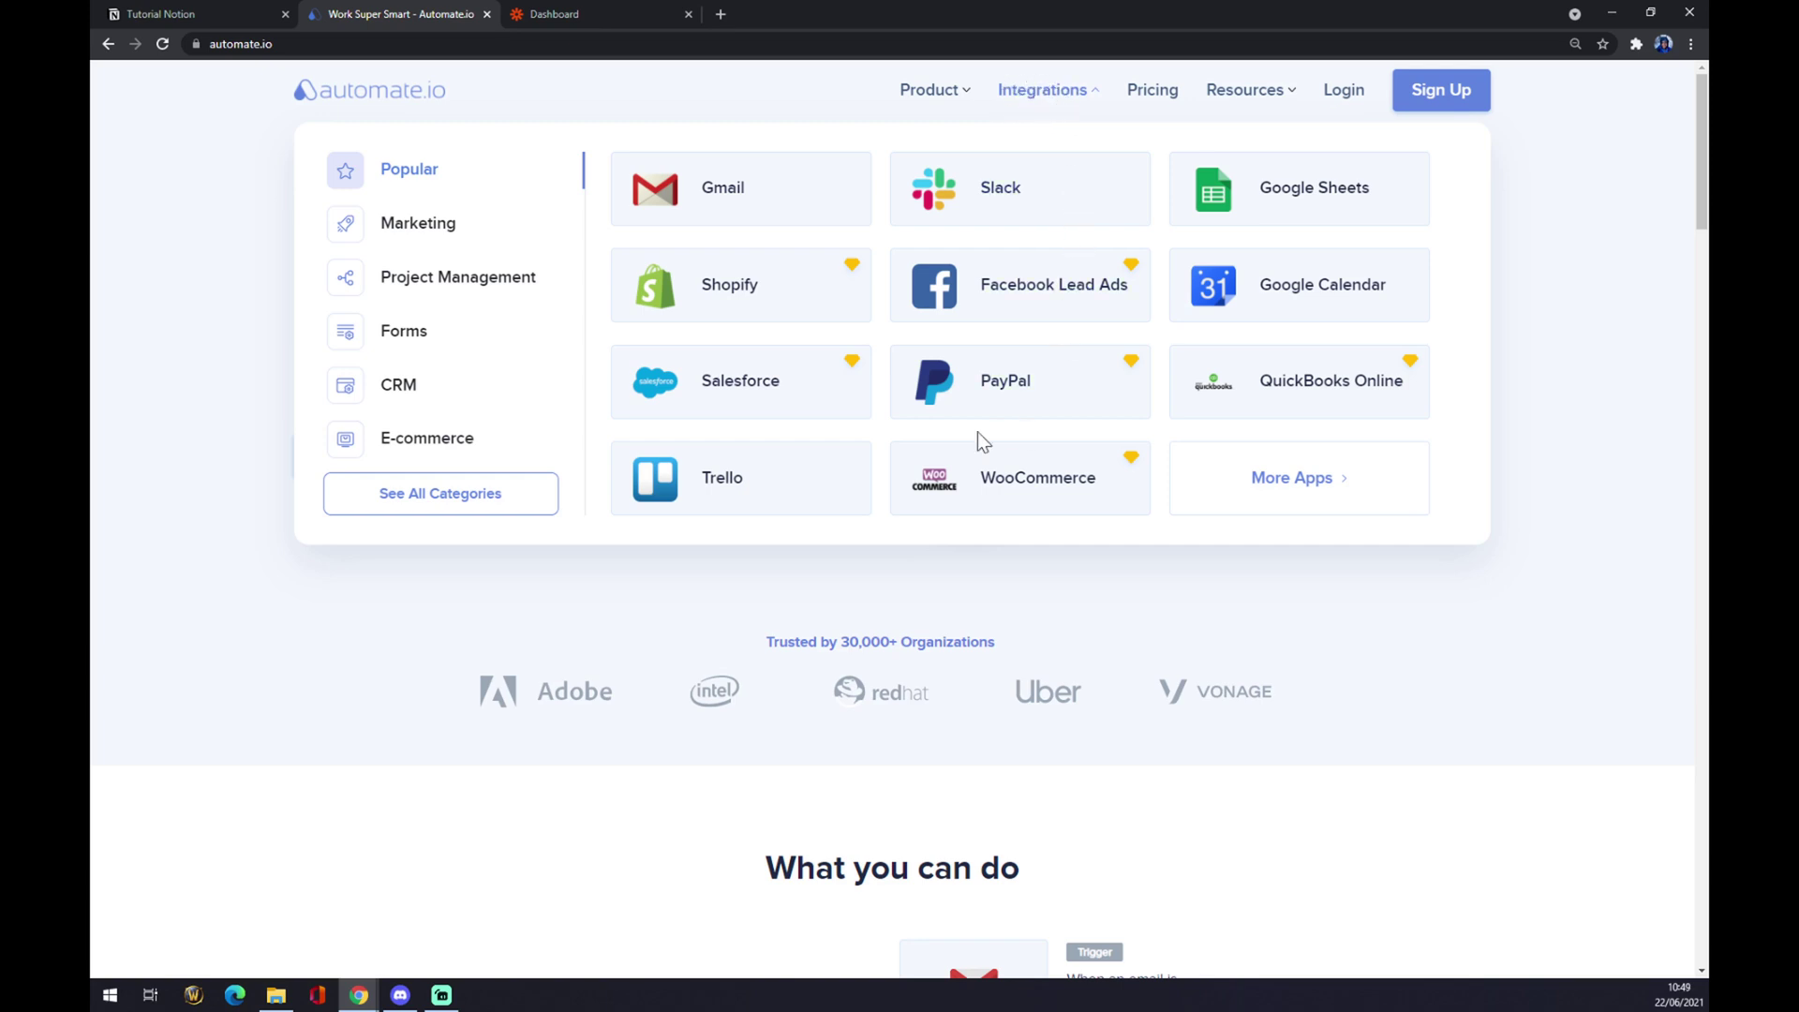
left_click(481, 507)
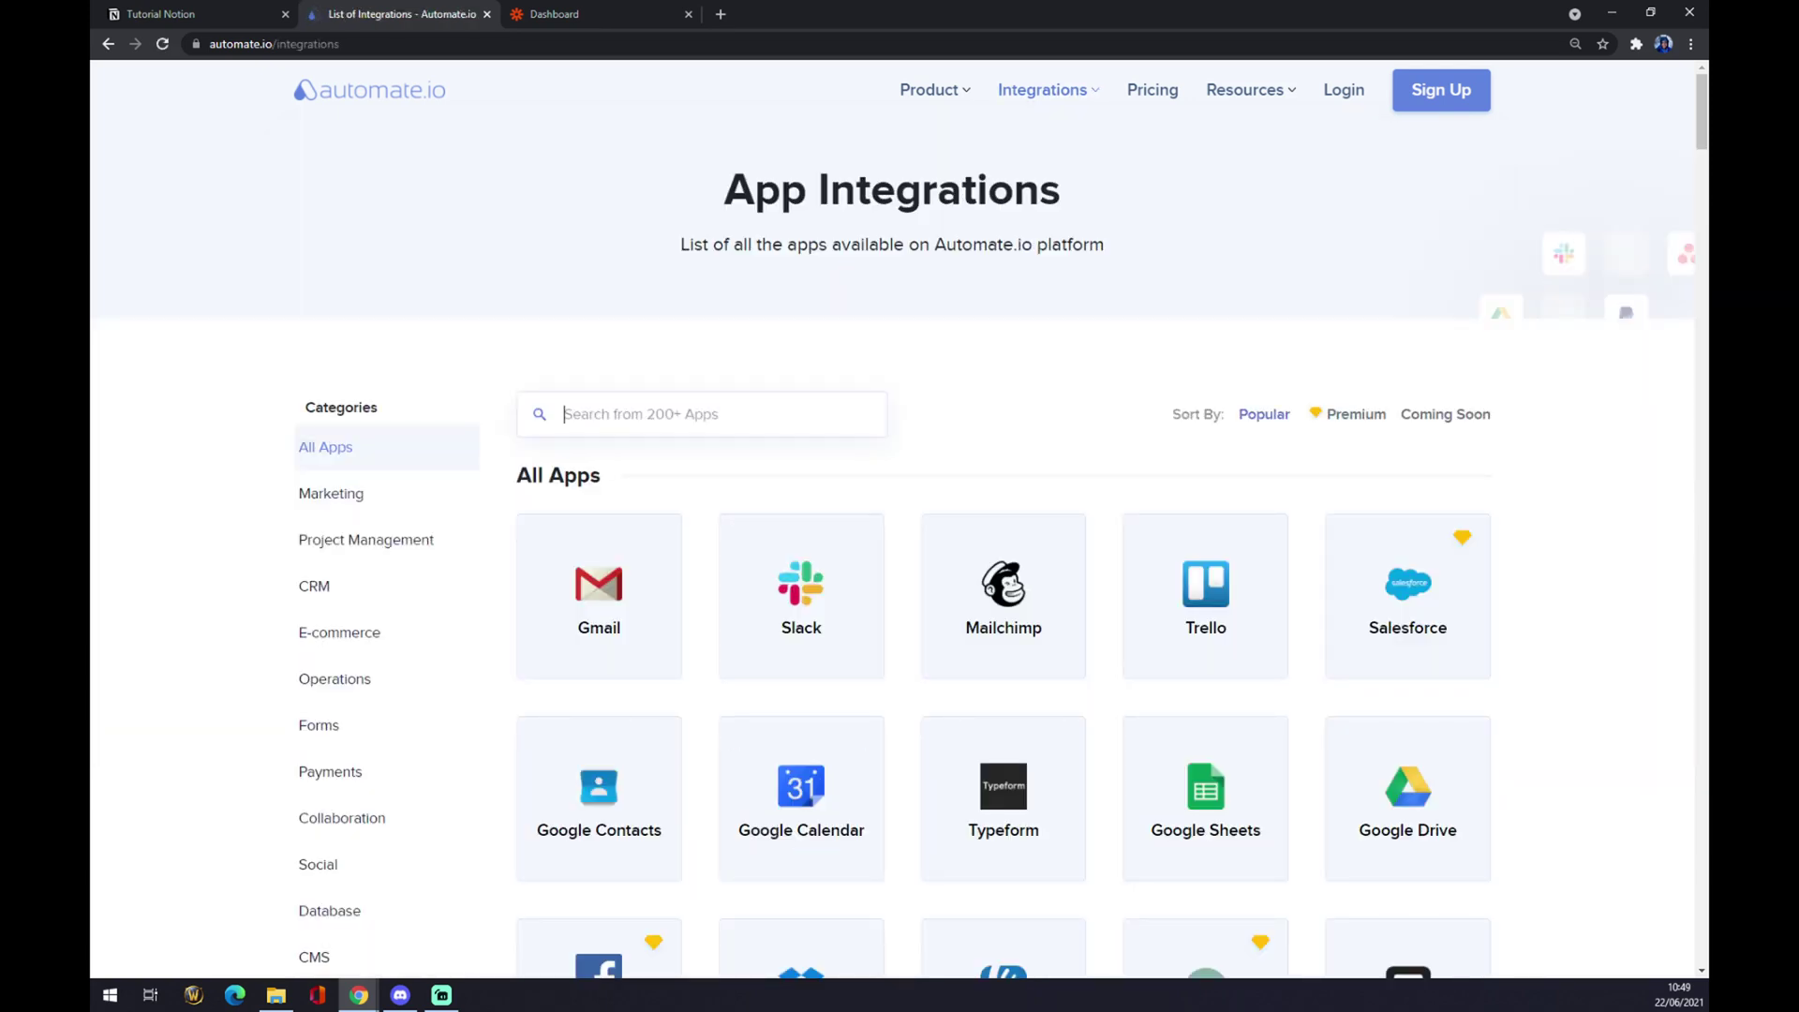
left_click(564, 413)
type("notio")
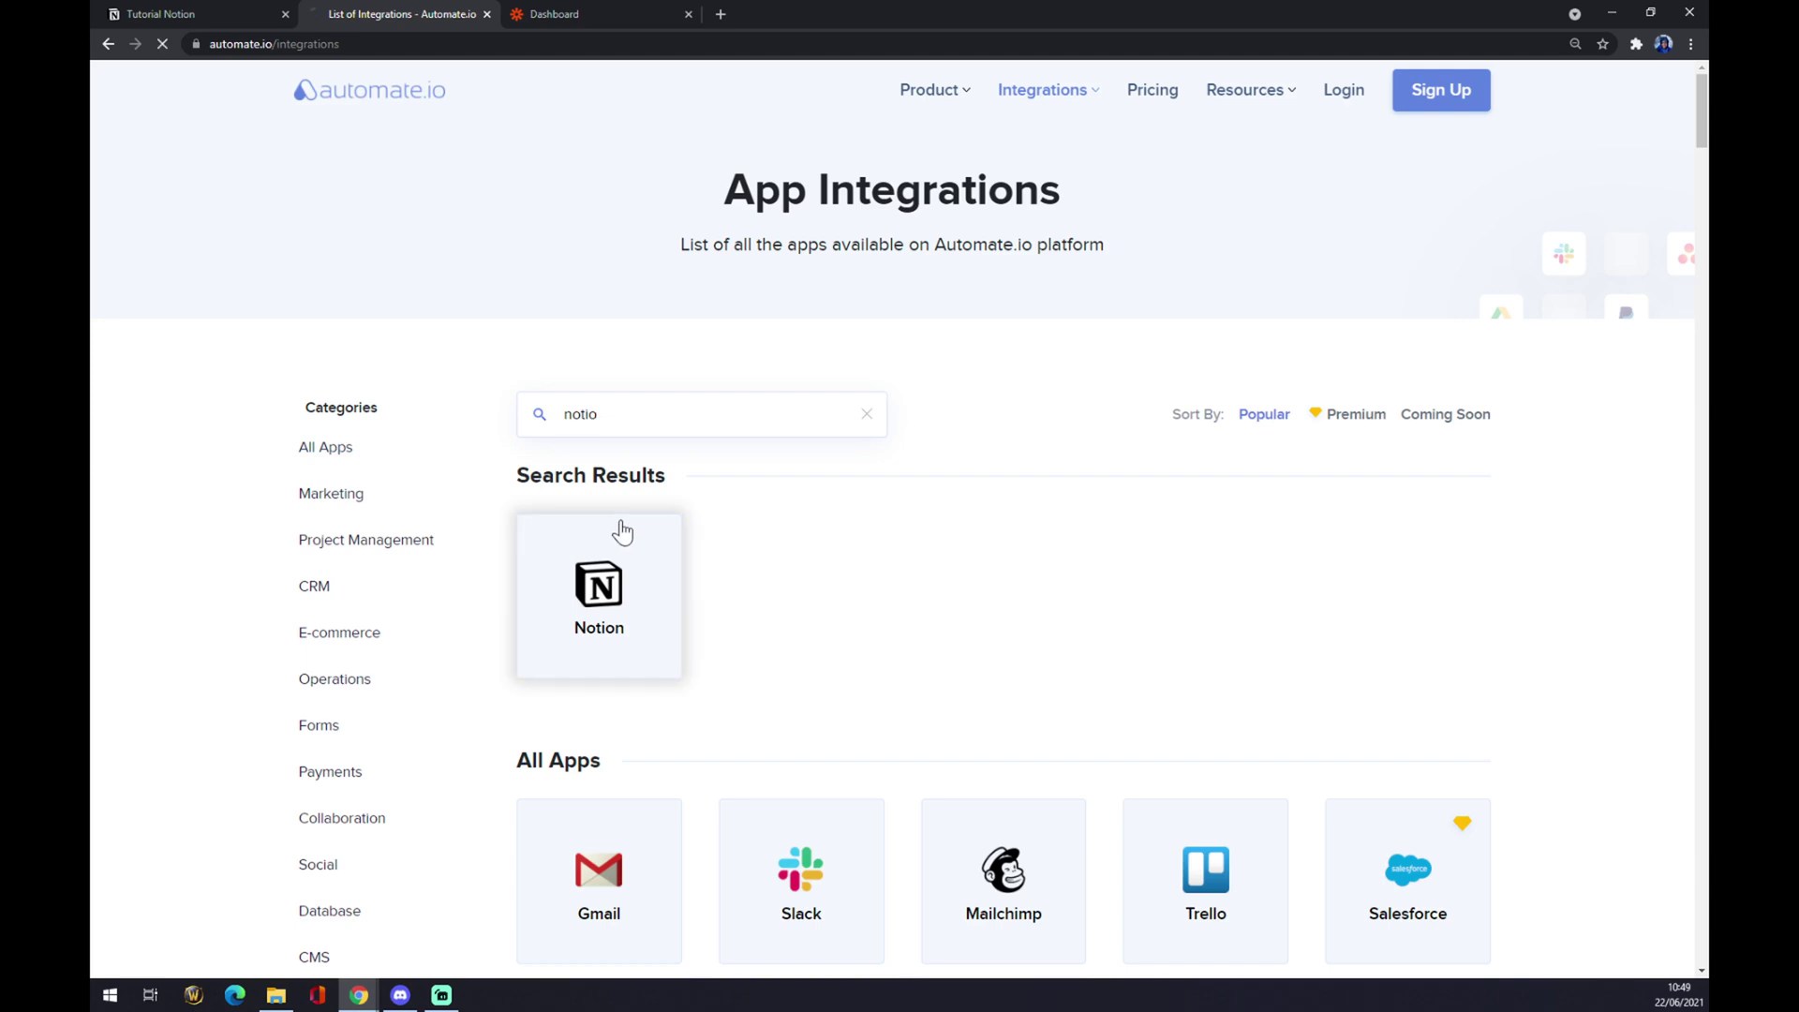
Open Notion, search 'tod' and pick Todoist, then scroll to 'Create your own Integration'
left_click(615, 530)
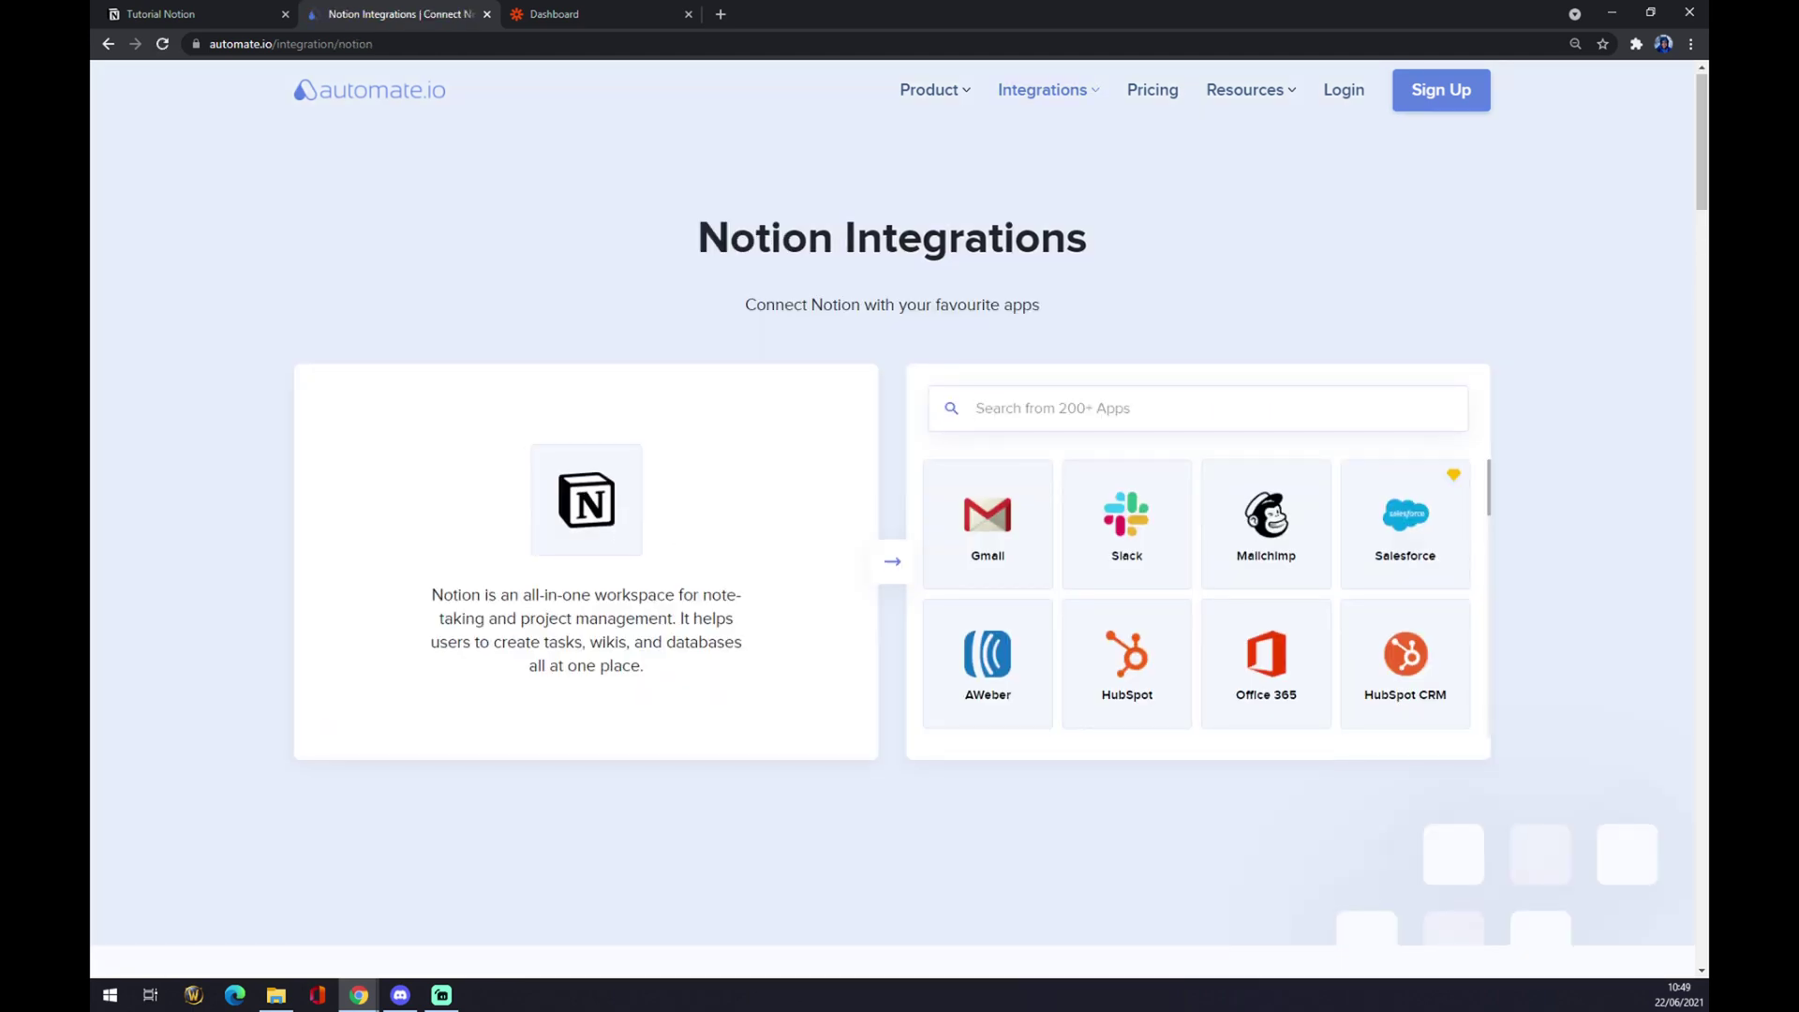
type("tod")
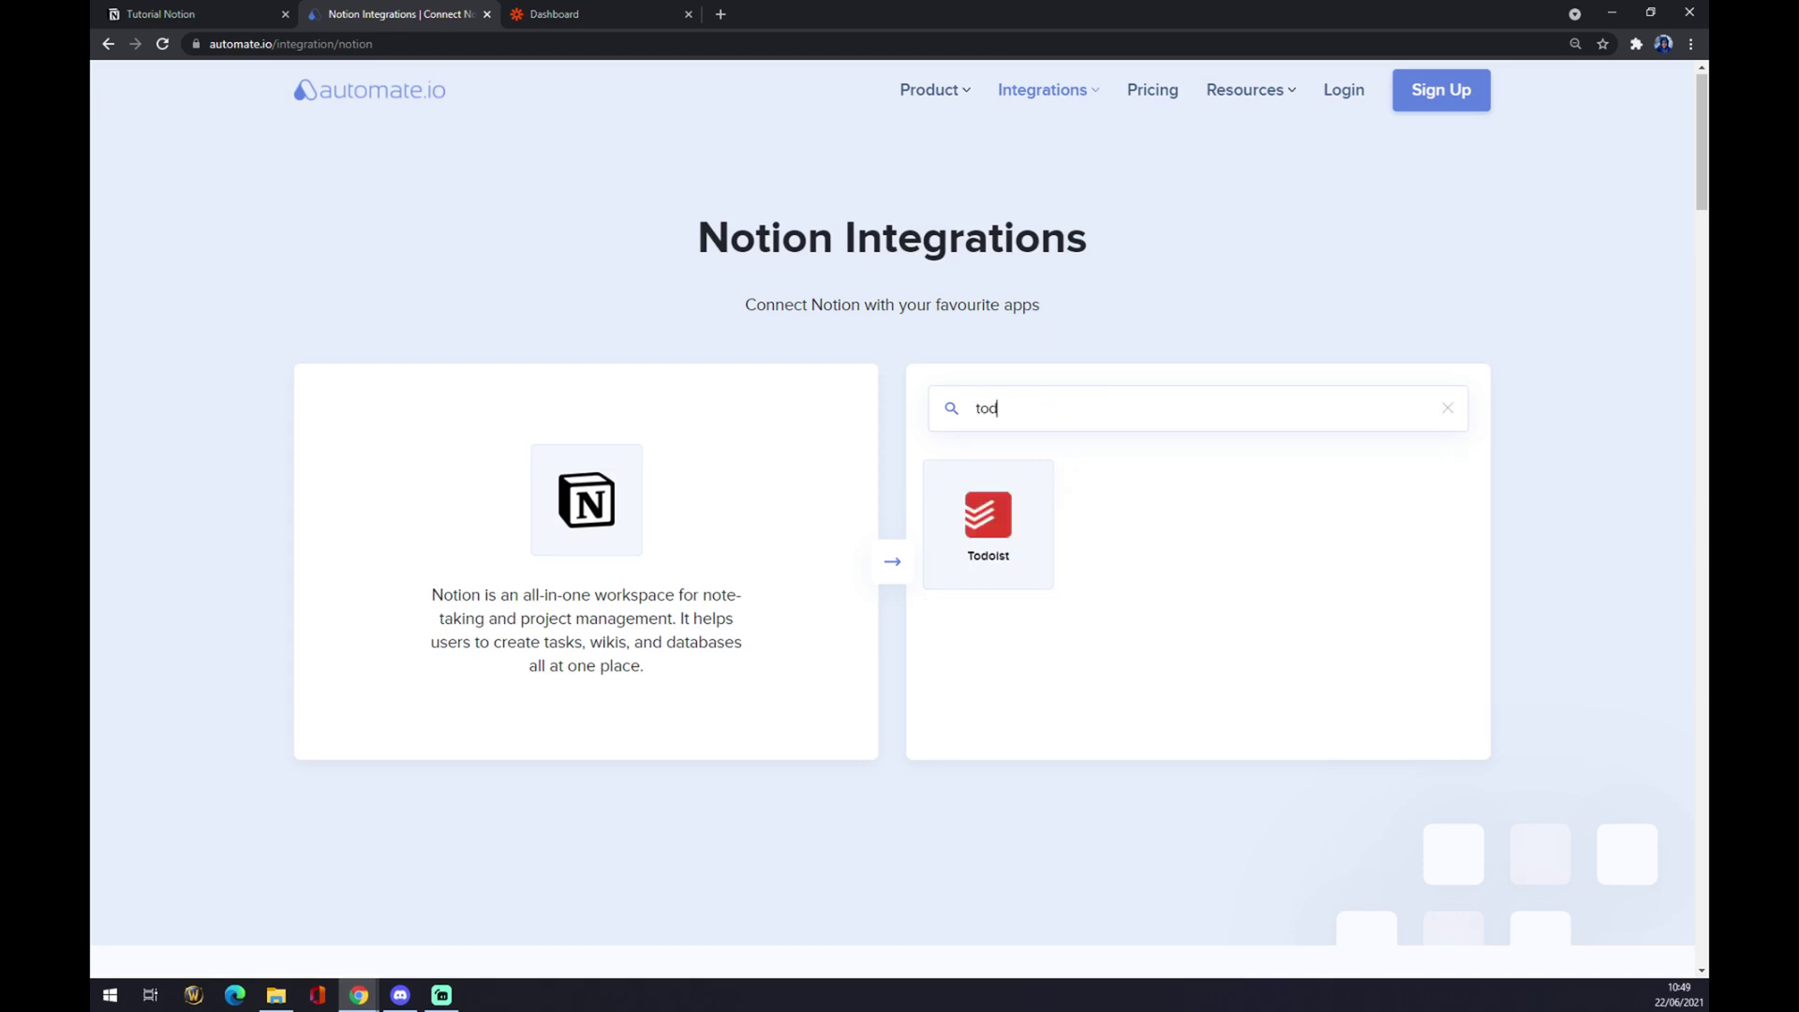
left_click(986, 521)
scroll(926, 553, "down", 2)
scroll(923, 544, "down", 1)
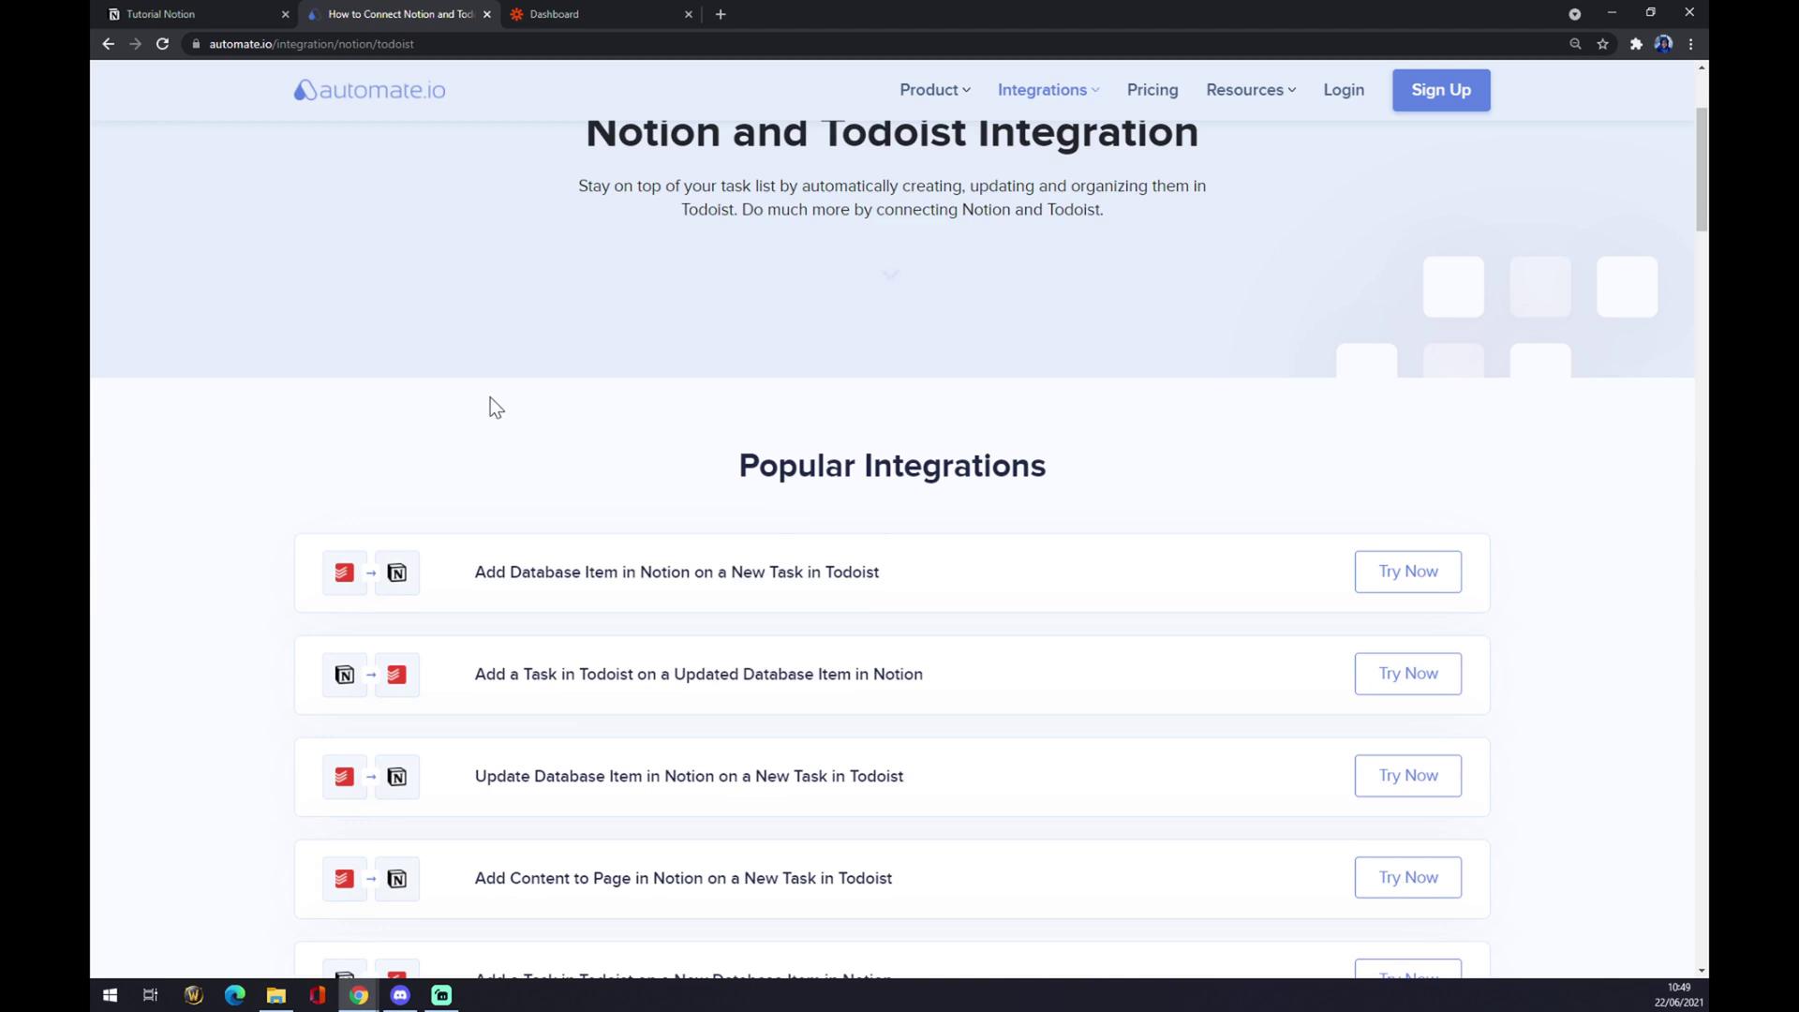
scroll(491, 397, "down", 2)
scroll(491, 398, "down", 1)
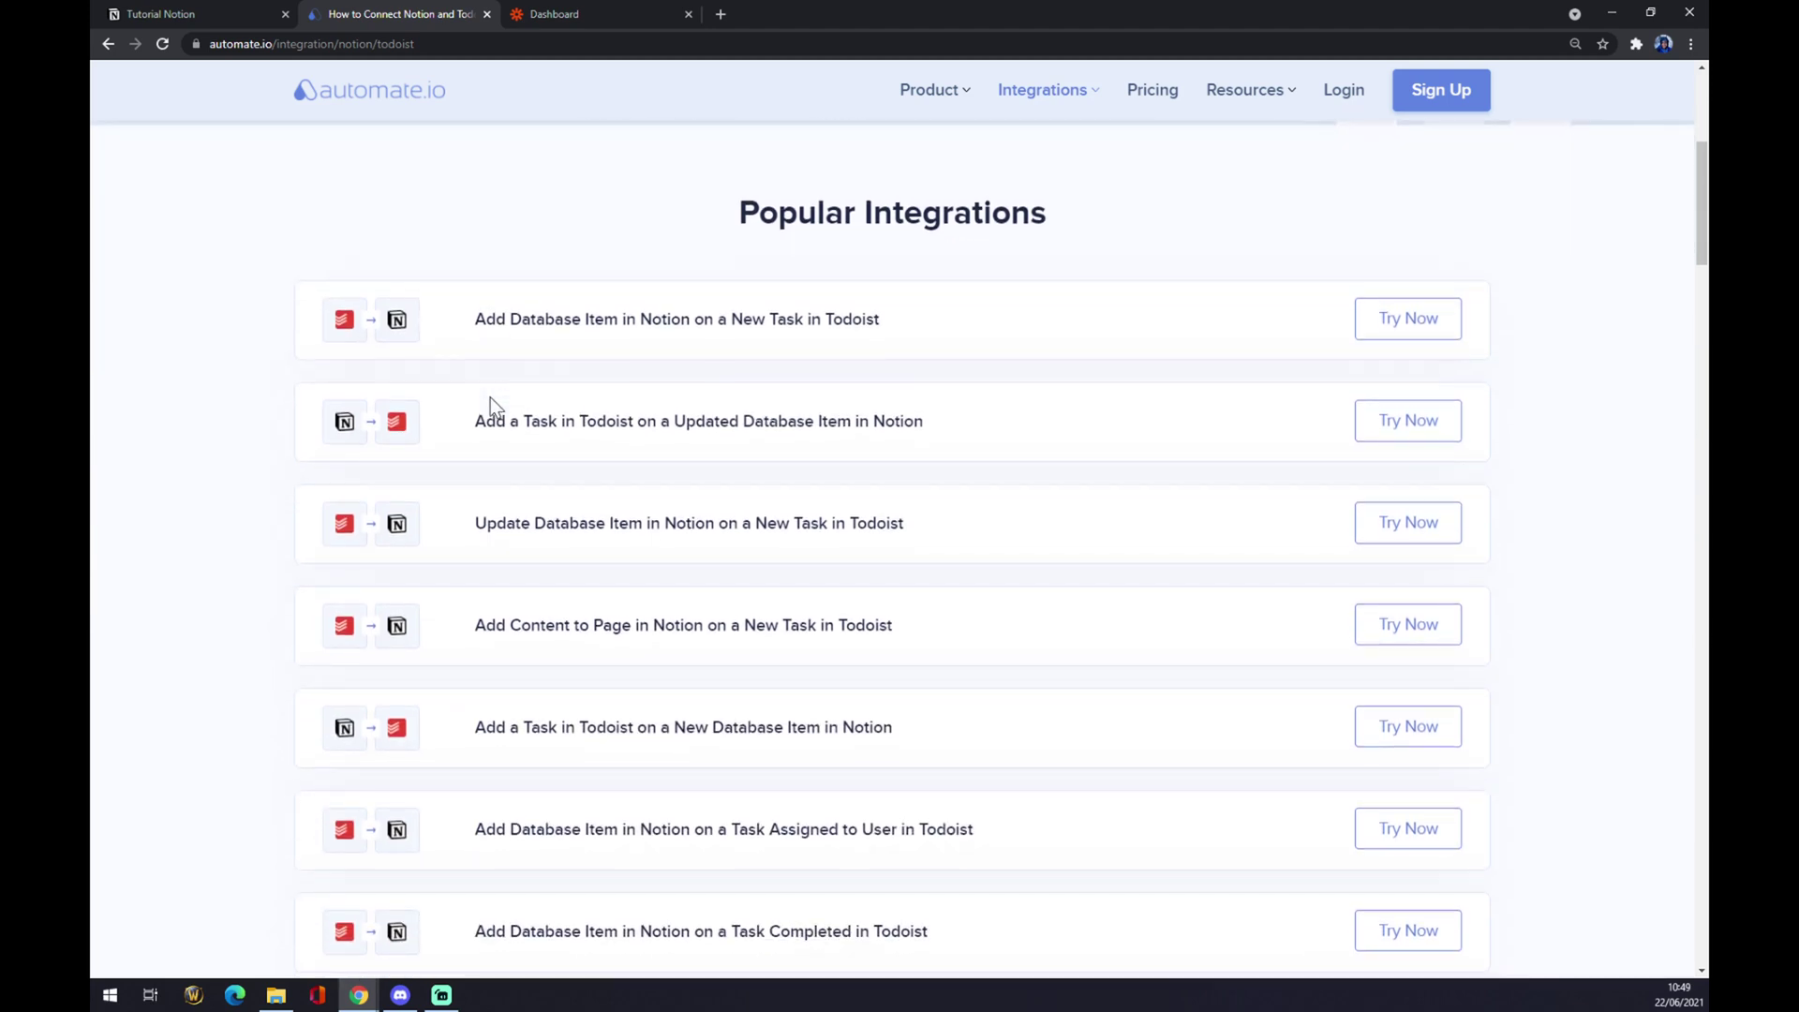
scroll(454, 392, "down", 3)
scroll(470, 402, "up", 2)
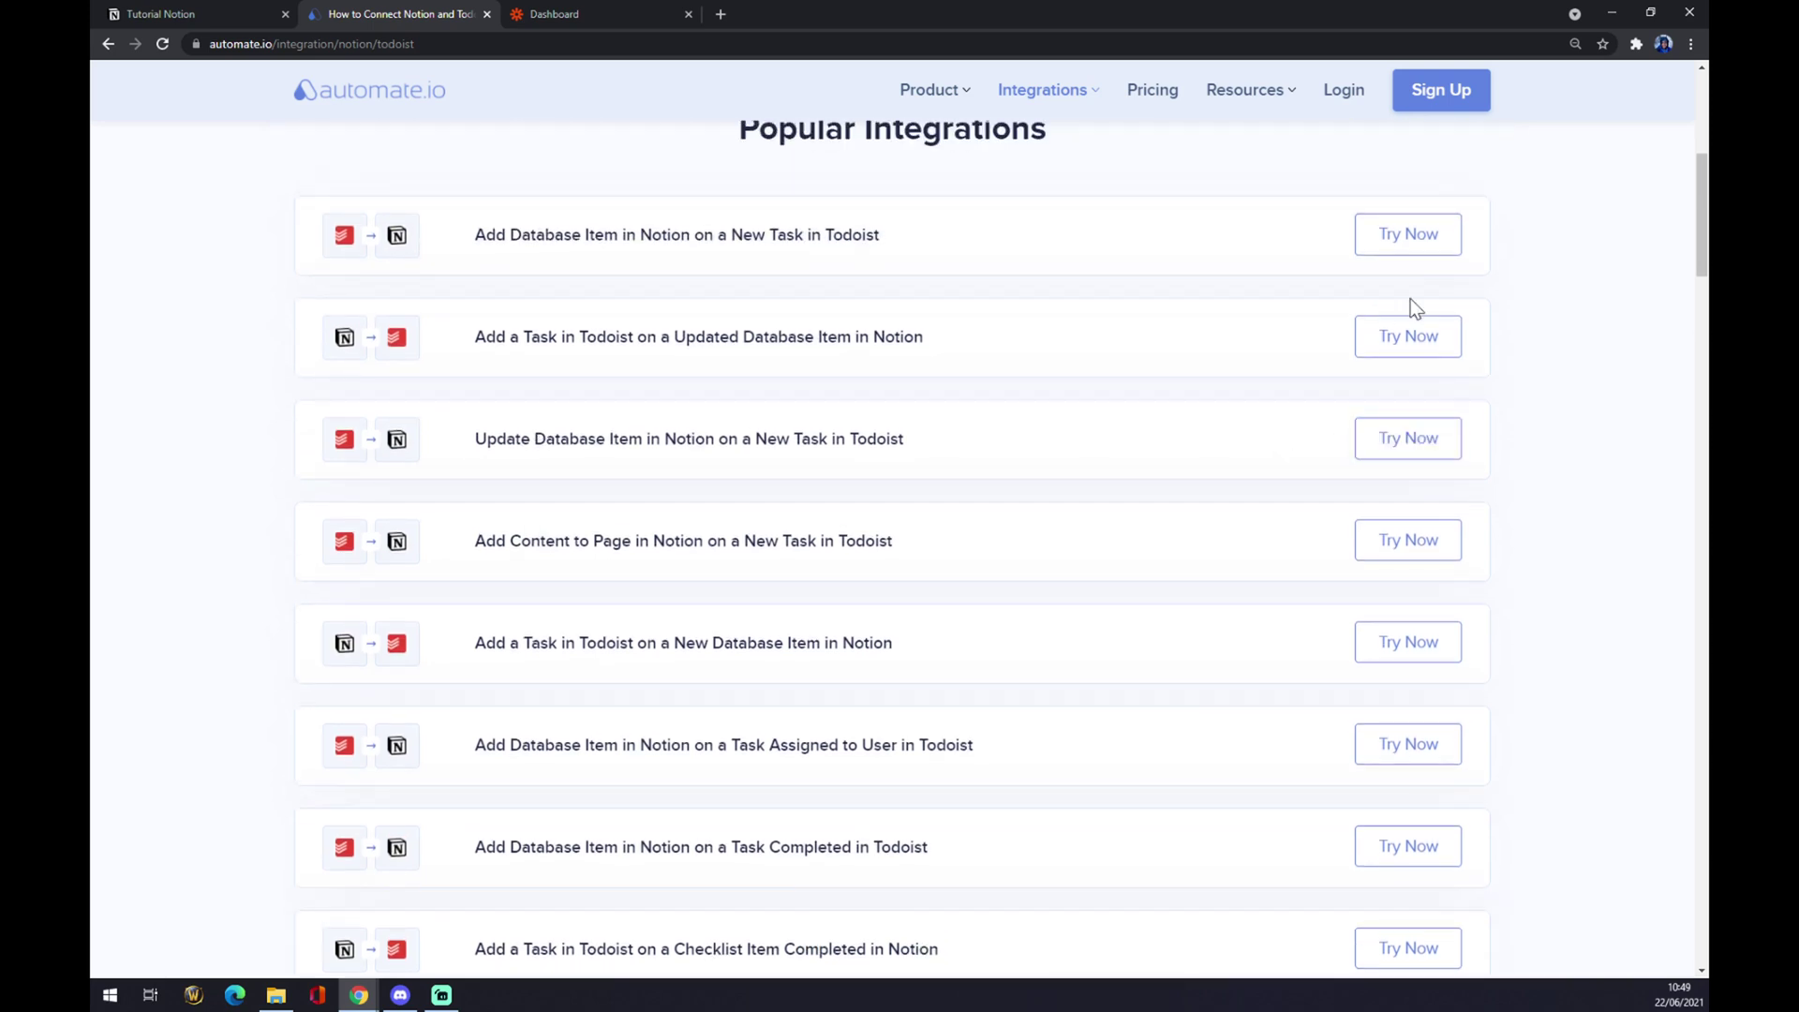
scroll(1076, 375, "down", 1)
scroll(1072, 367, "down", 8)
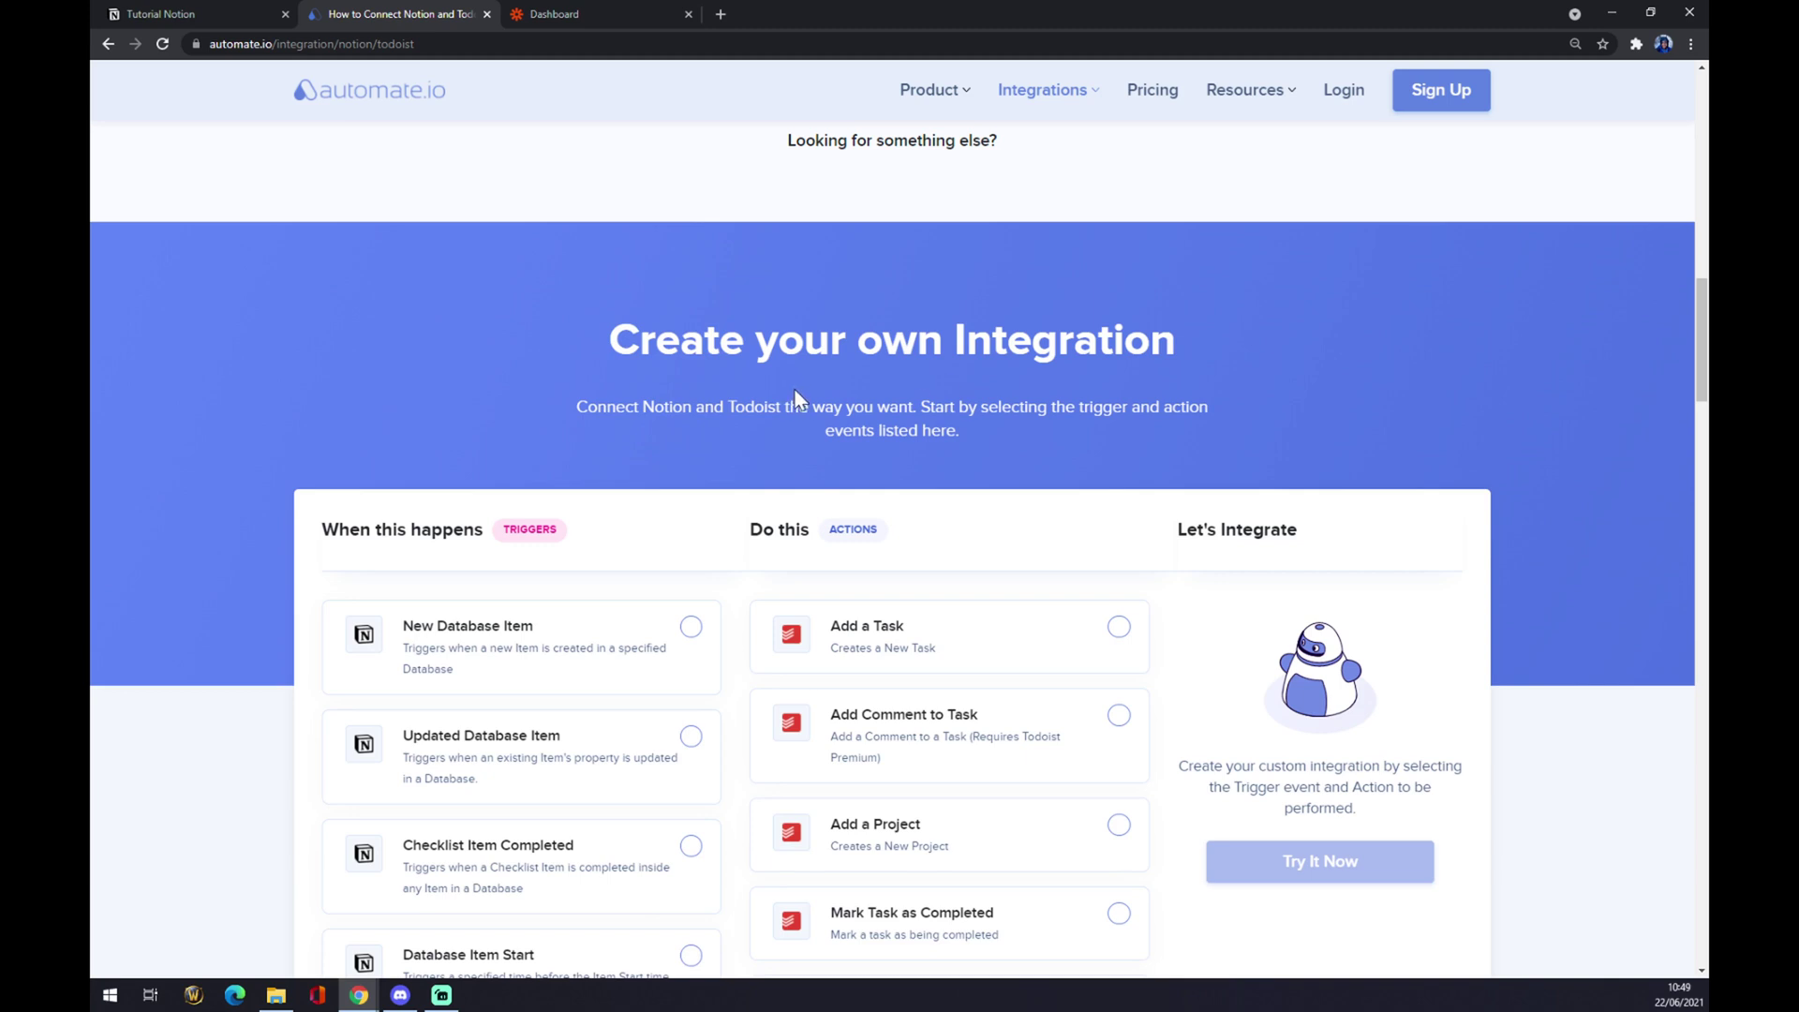
Choose the New Database Item trigger and Add a Task action, then switch to Zapier's dashboard
scroll(594, 487, "down", 2)
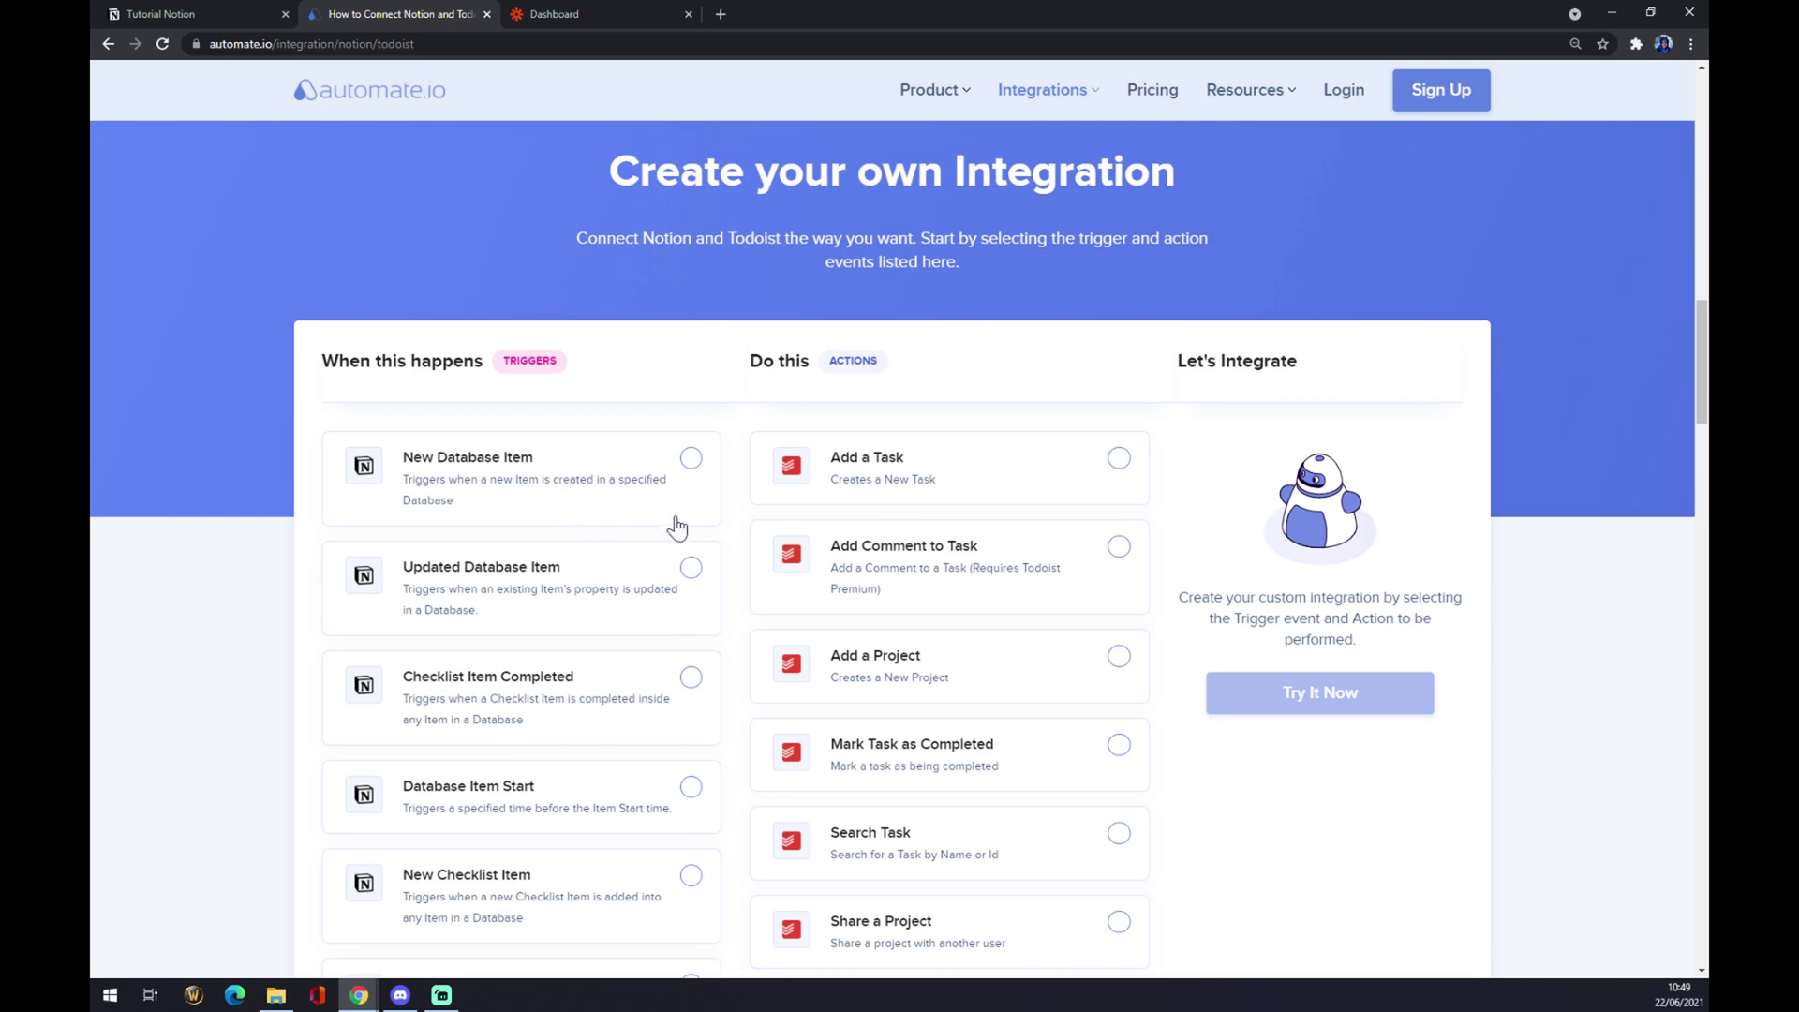
left_click(691, 458)
left_click(975, 496)
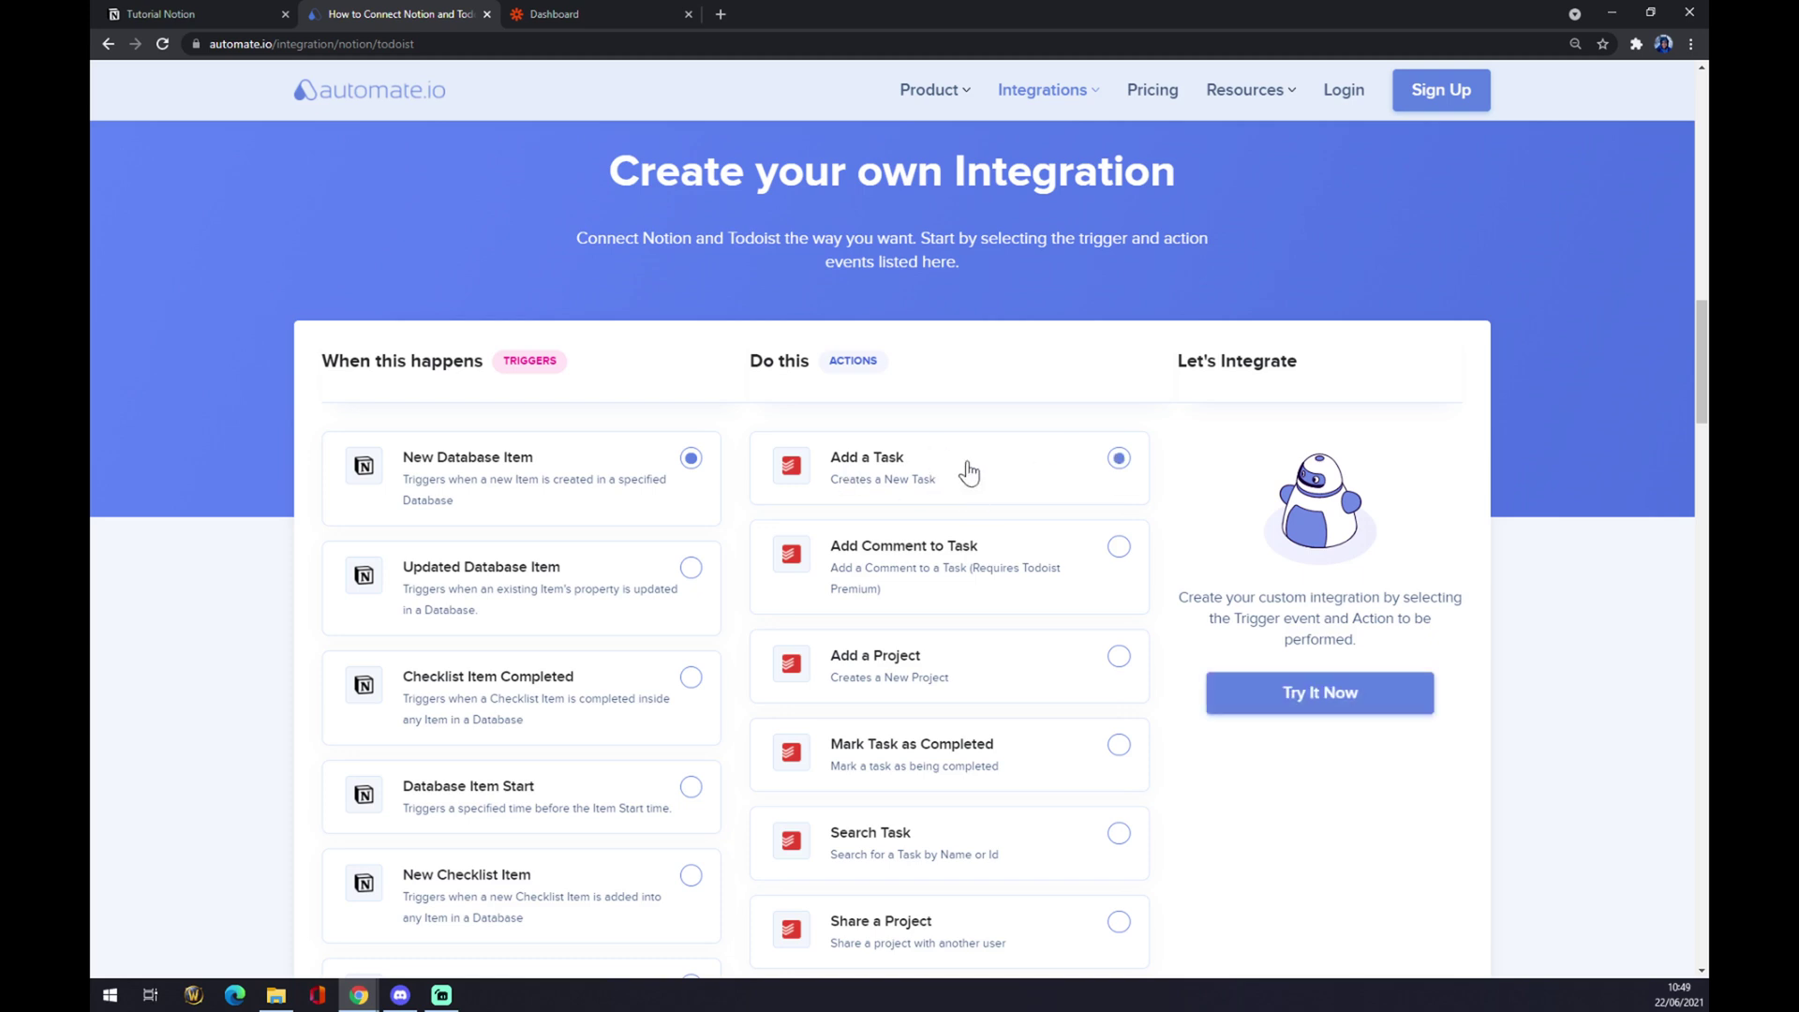
scroll(965, 479, "down", 2)
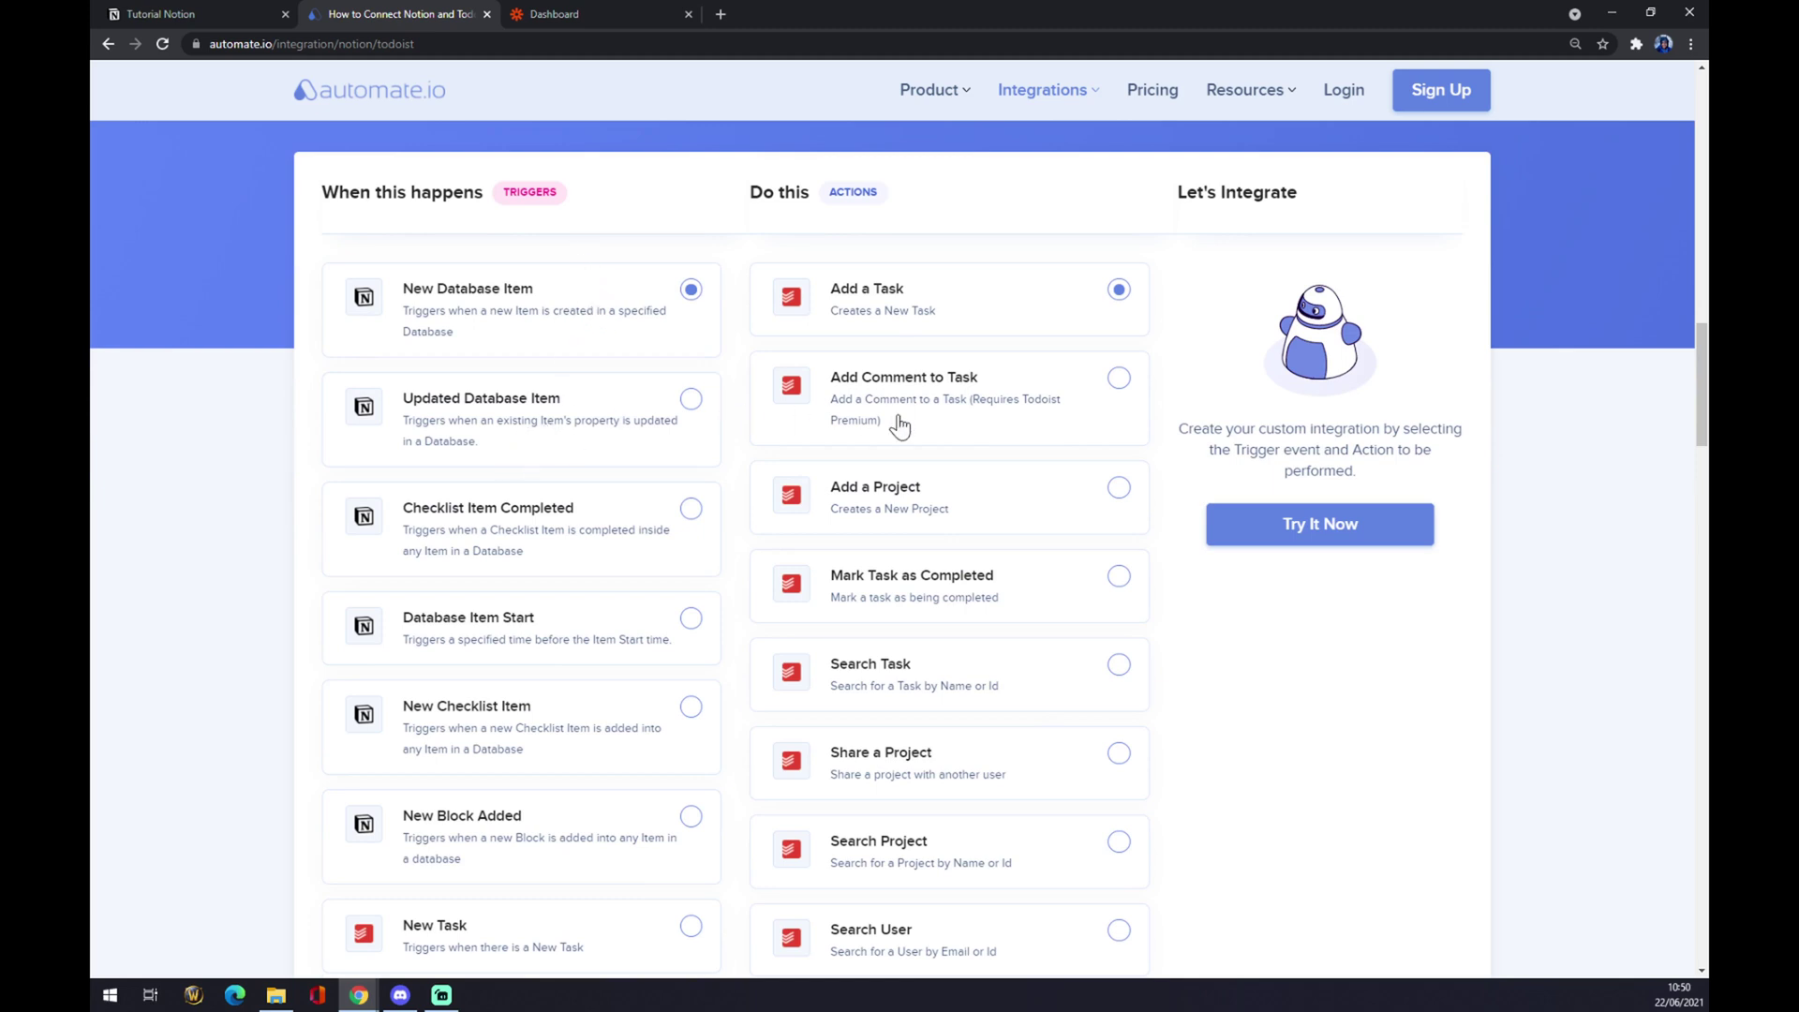
scroll(943, 436, "up", 1)
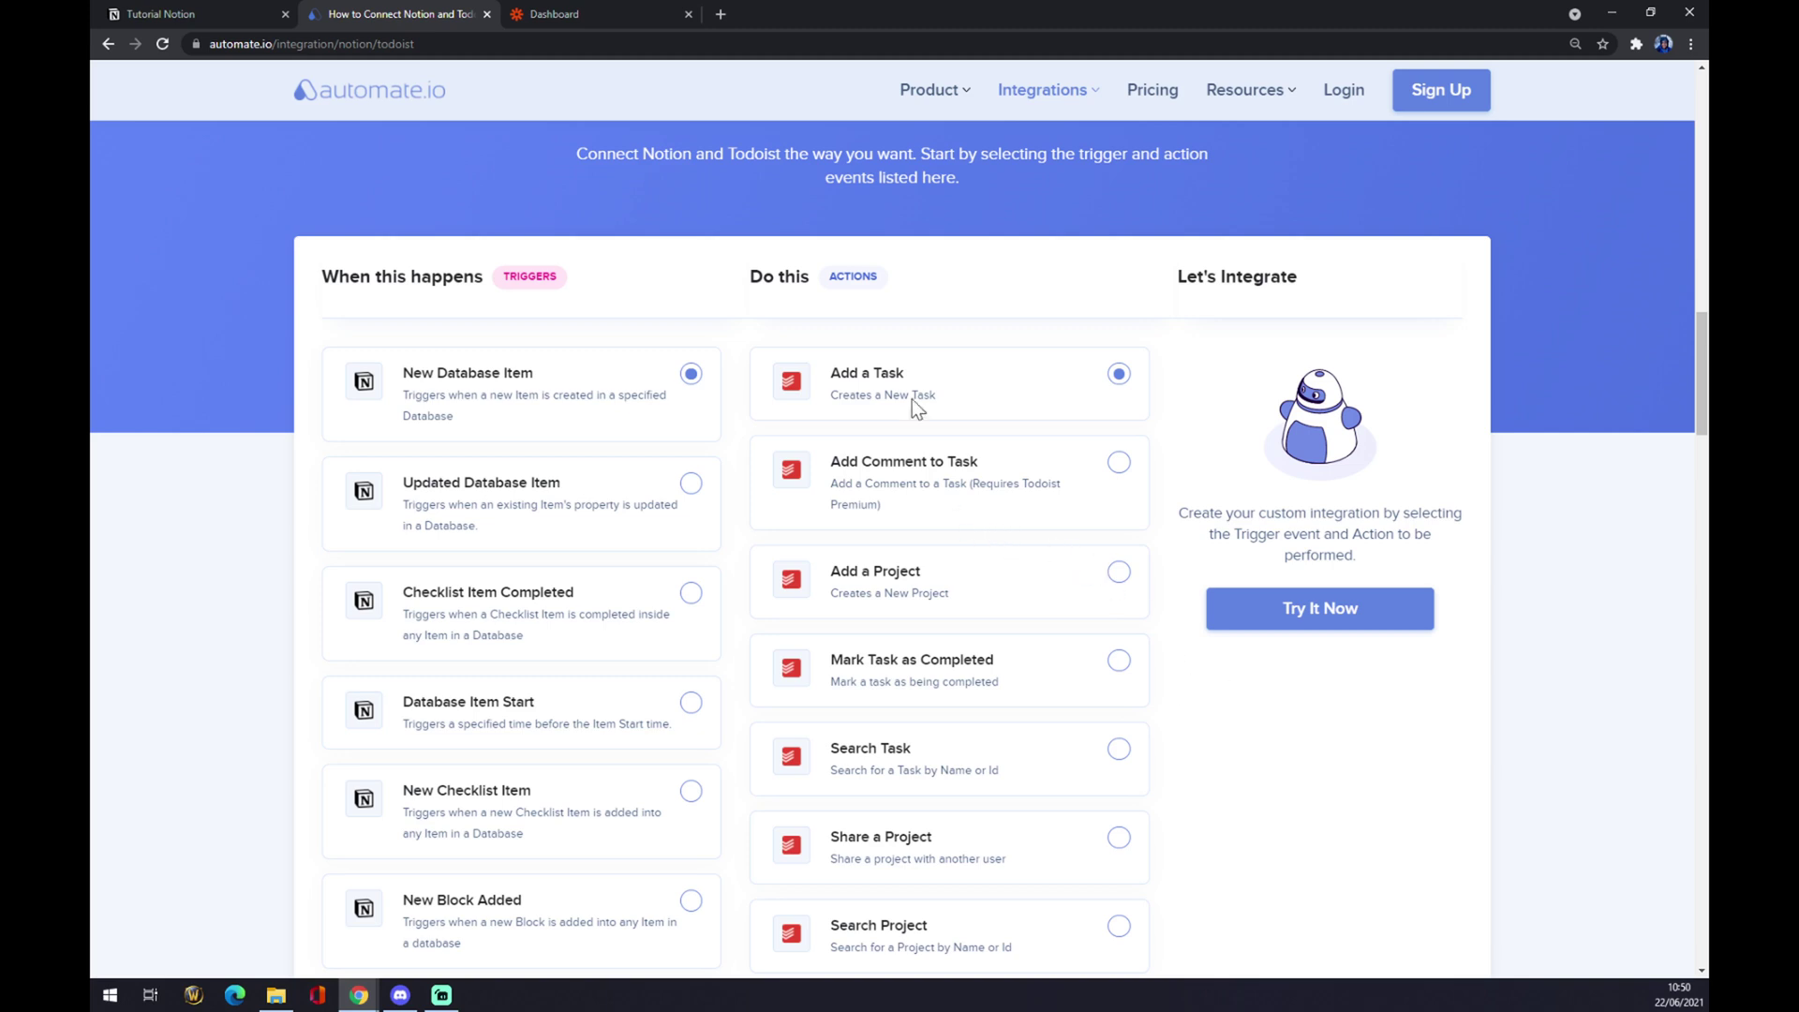
left_click(539, 13)
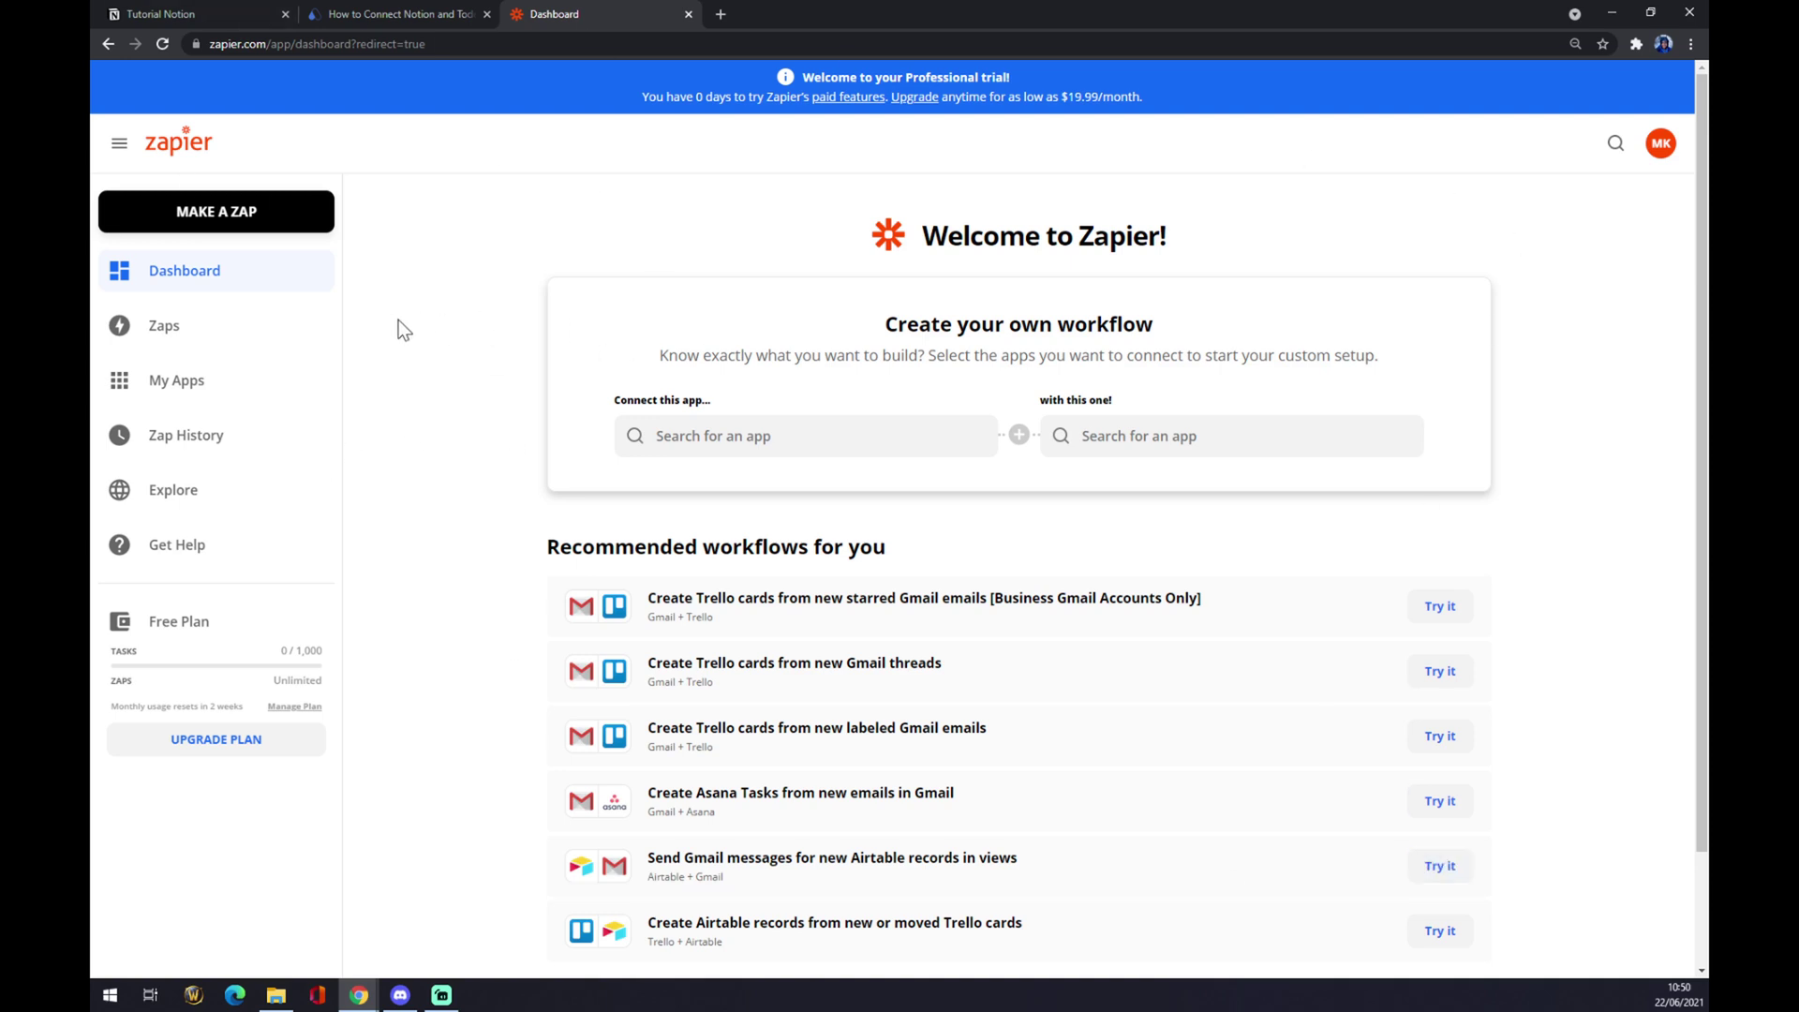
Create a new zap and name it 'notion to todoist'
left_click(229, 226)
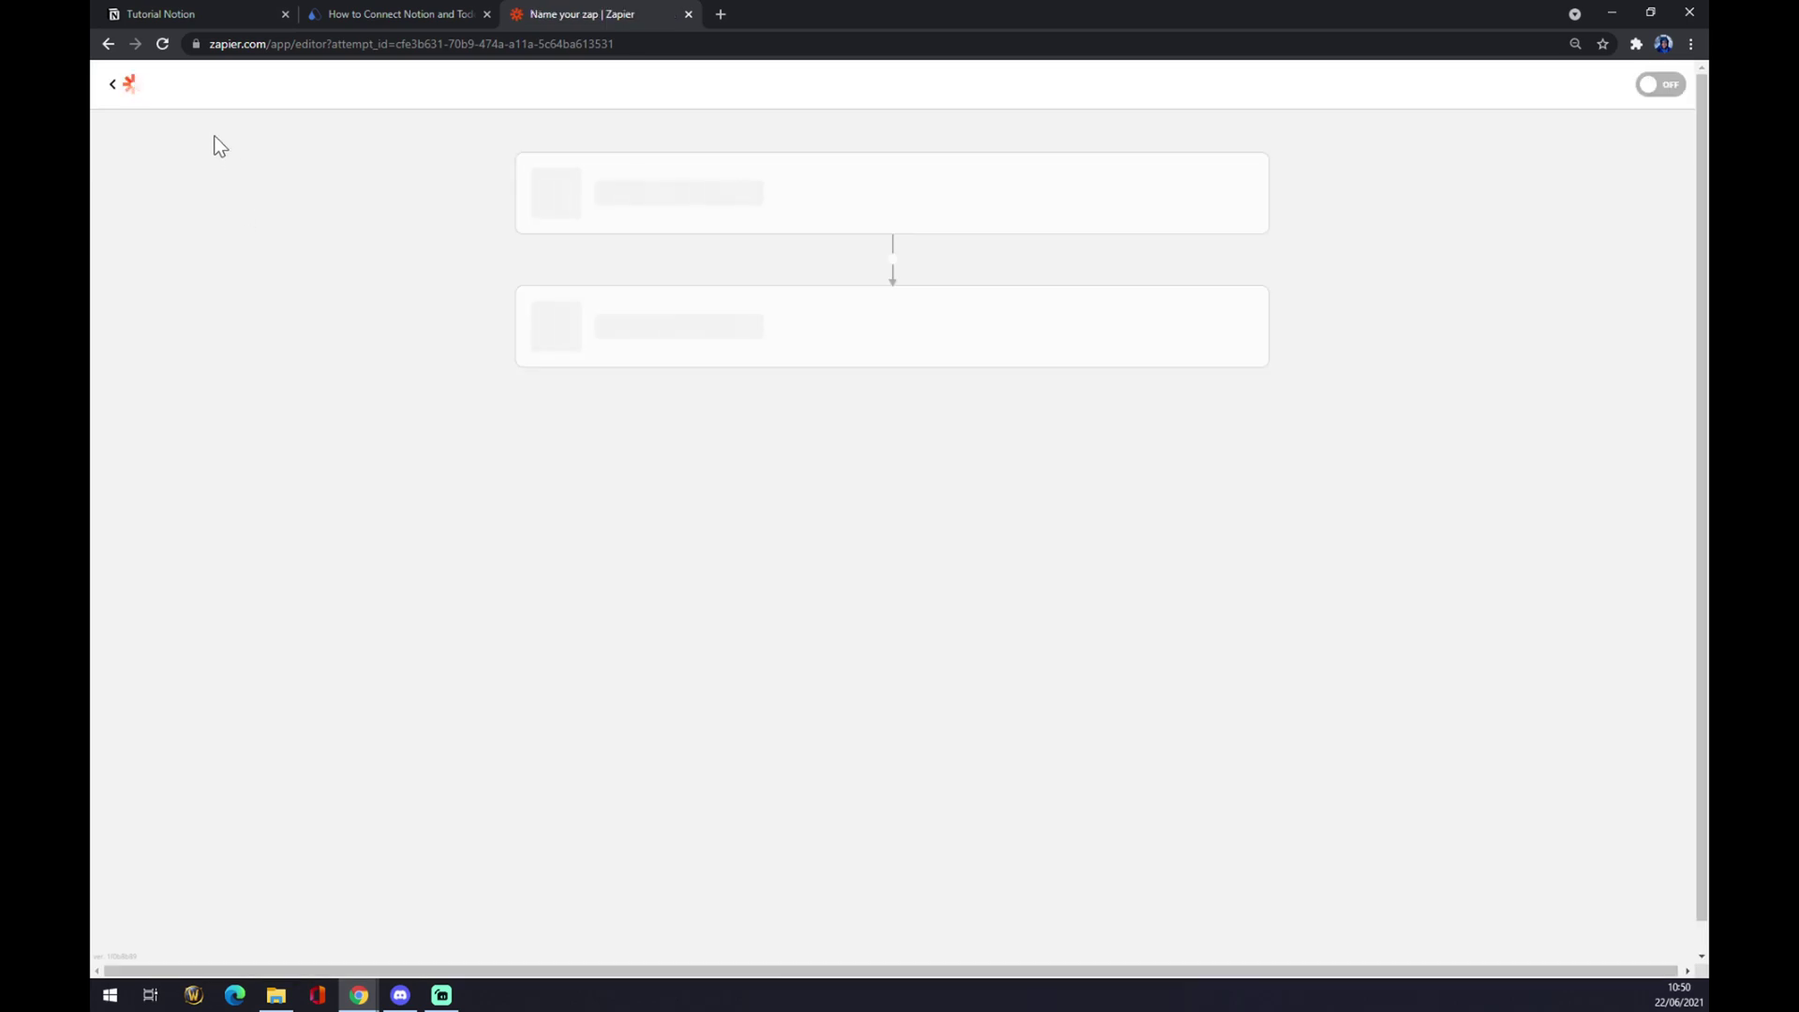
left_click(225, 122)
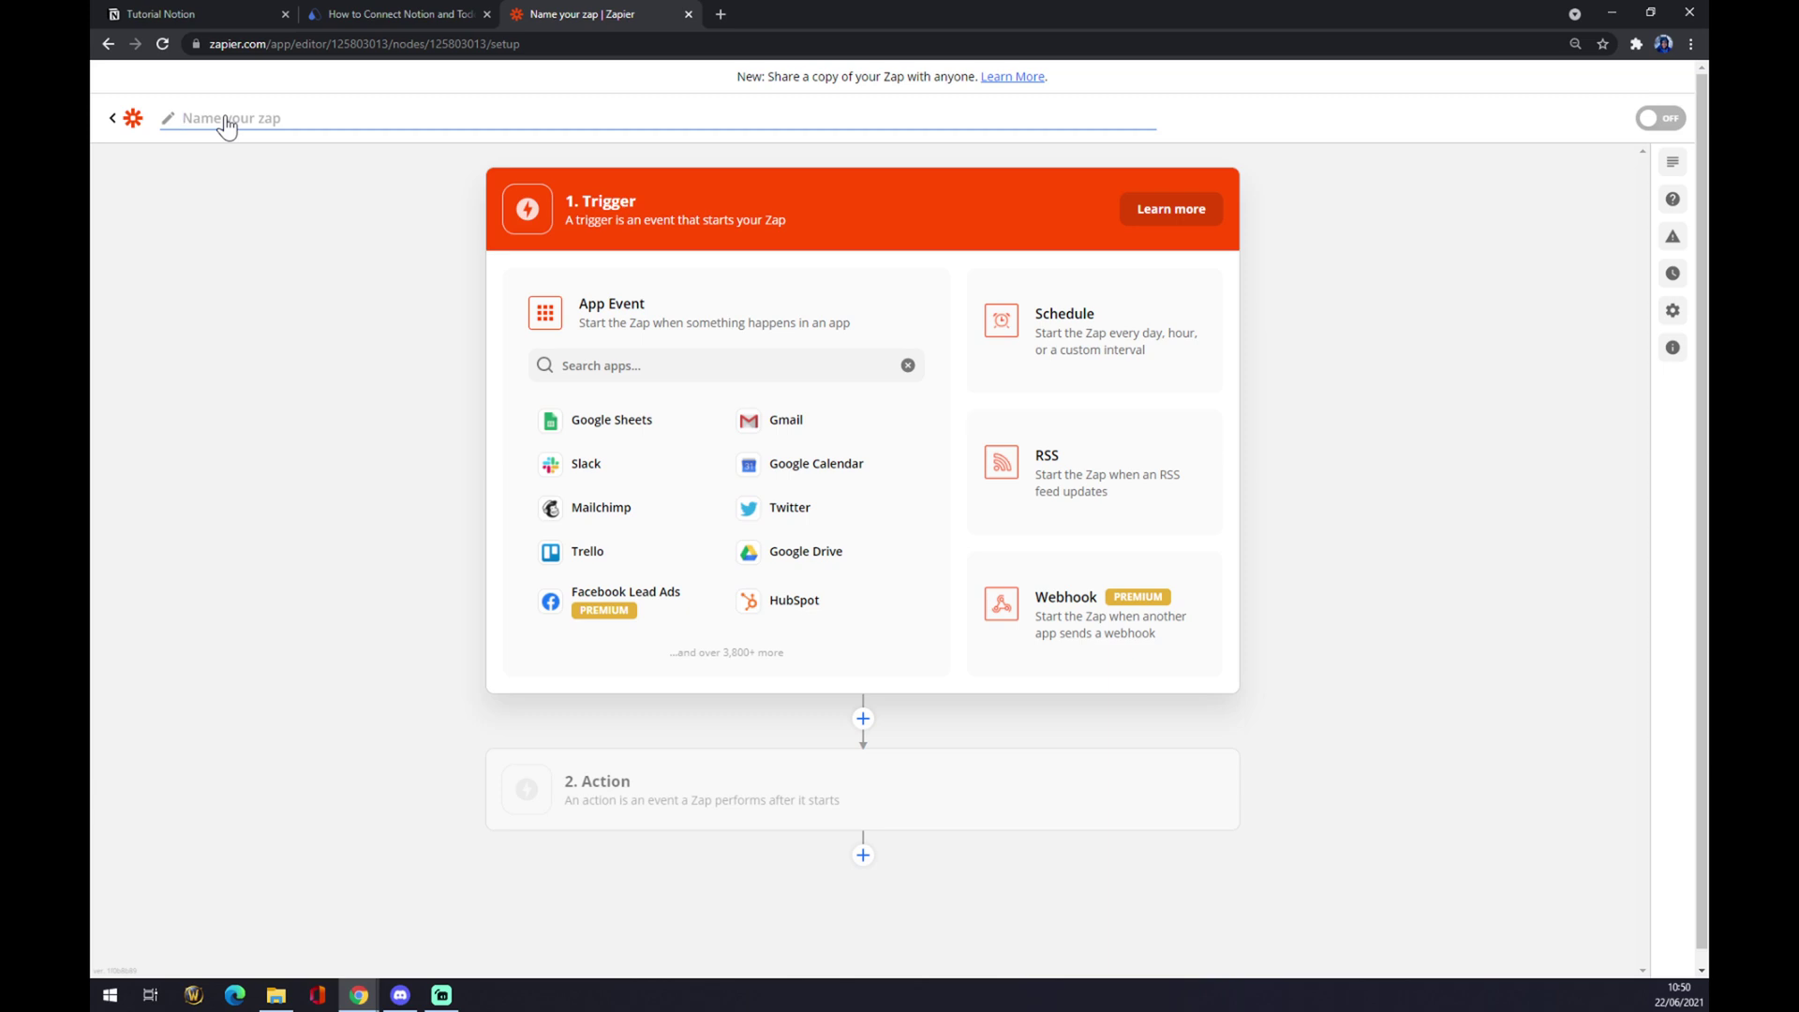
type("notiomto")
type(" todoist")
key("Return")
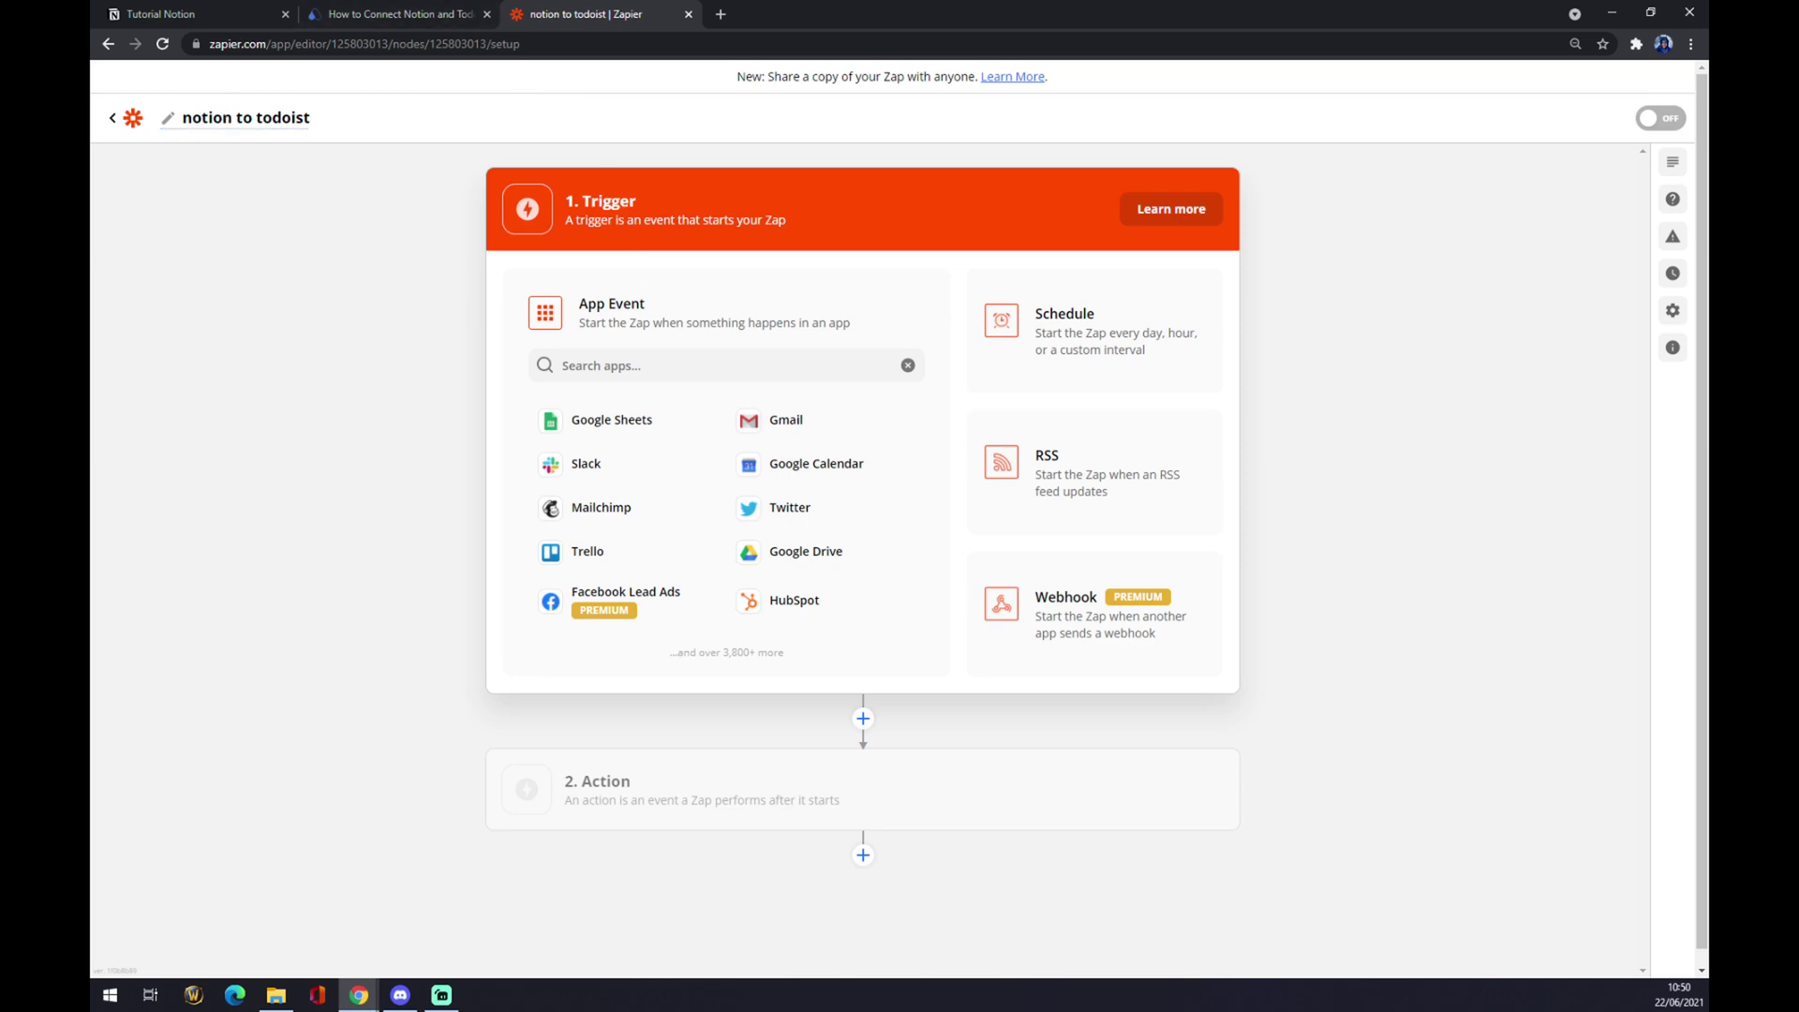
Set the trigger app to Notion with the New Database Item event
left_click(643, 377)
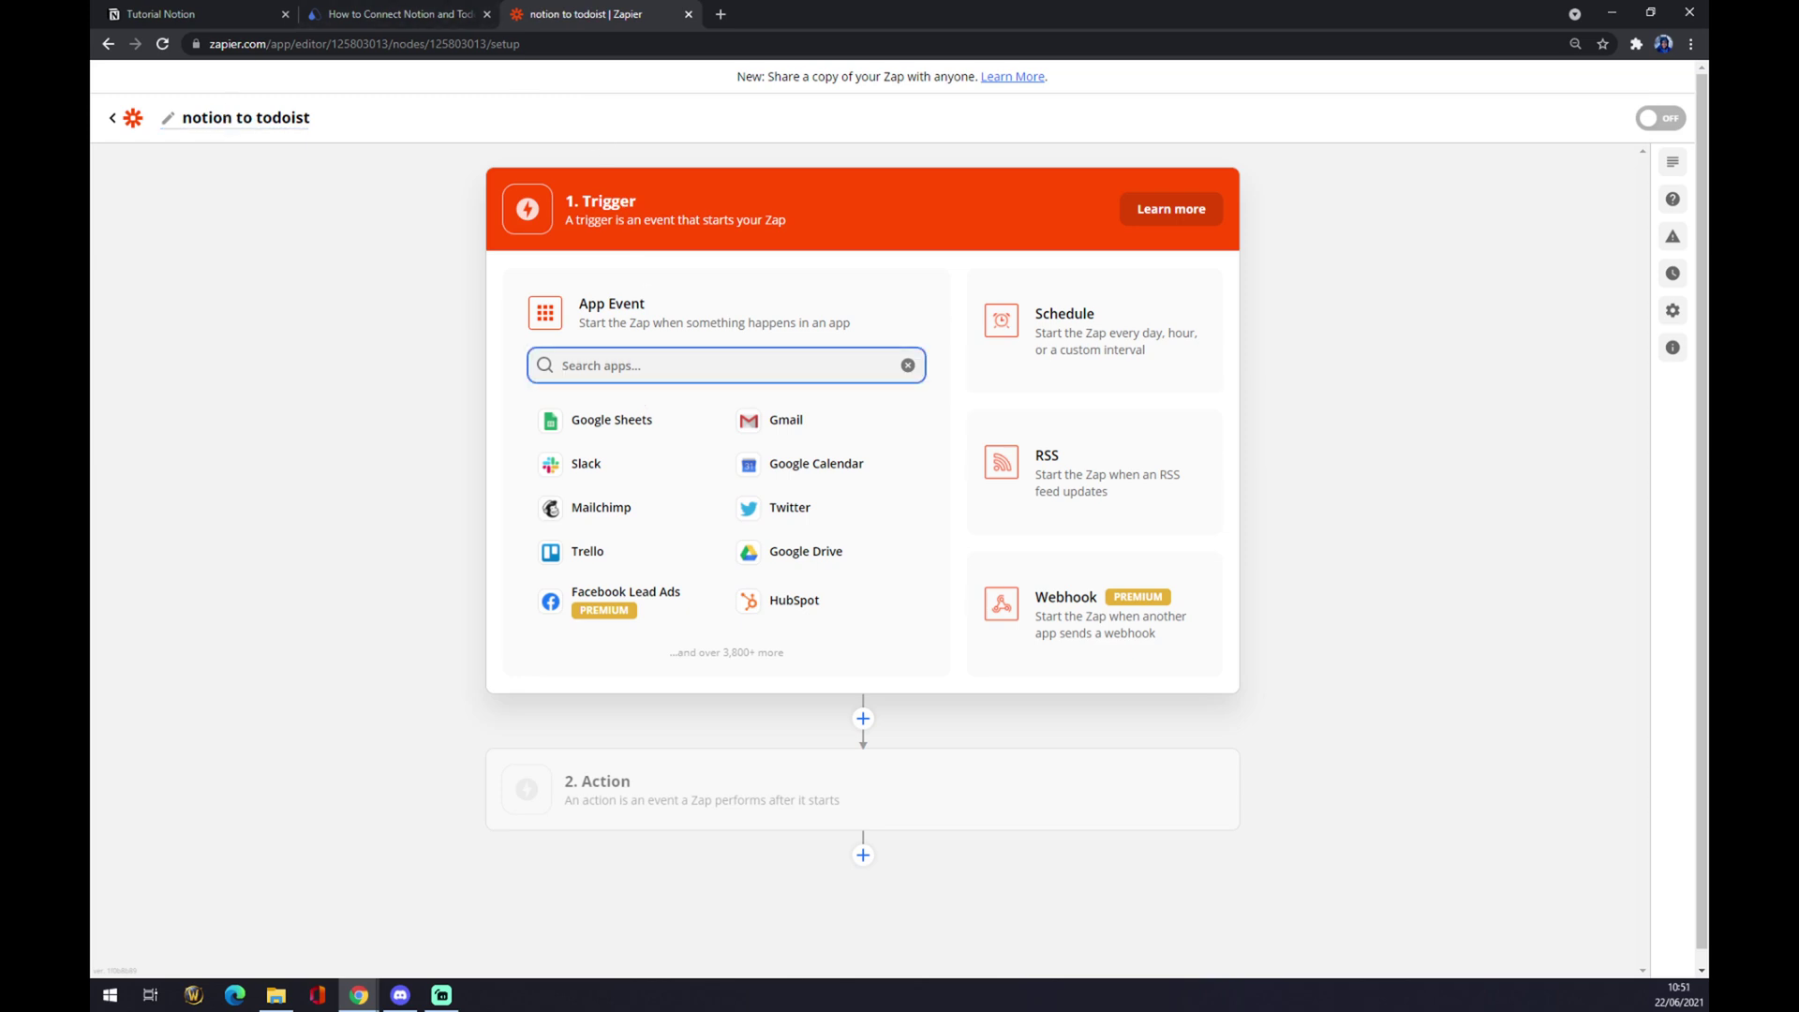
type("notion")
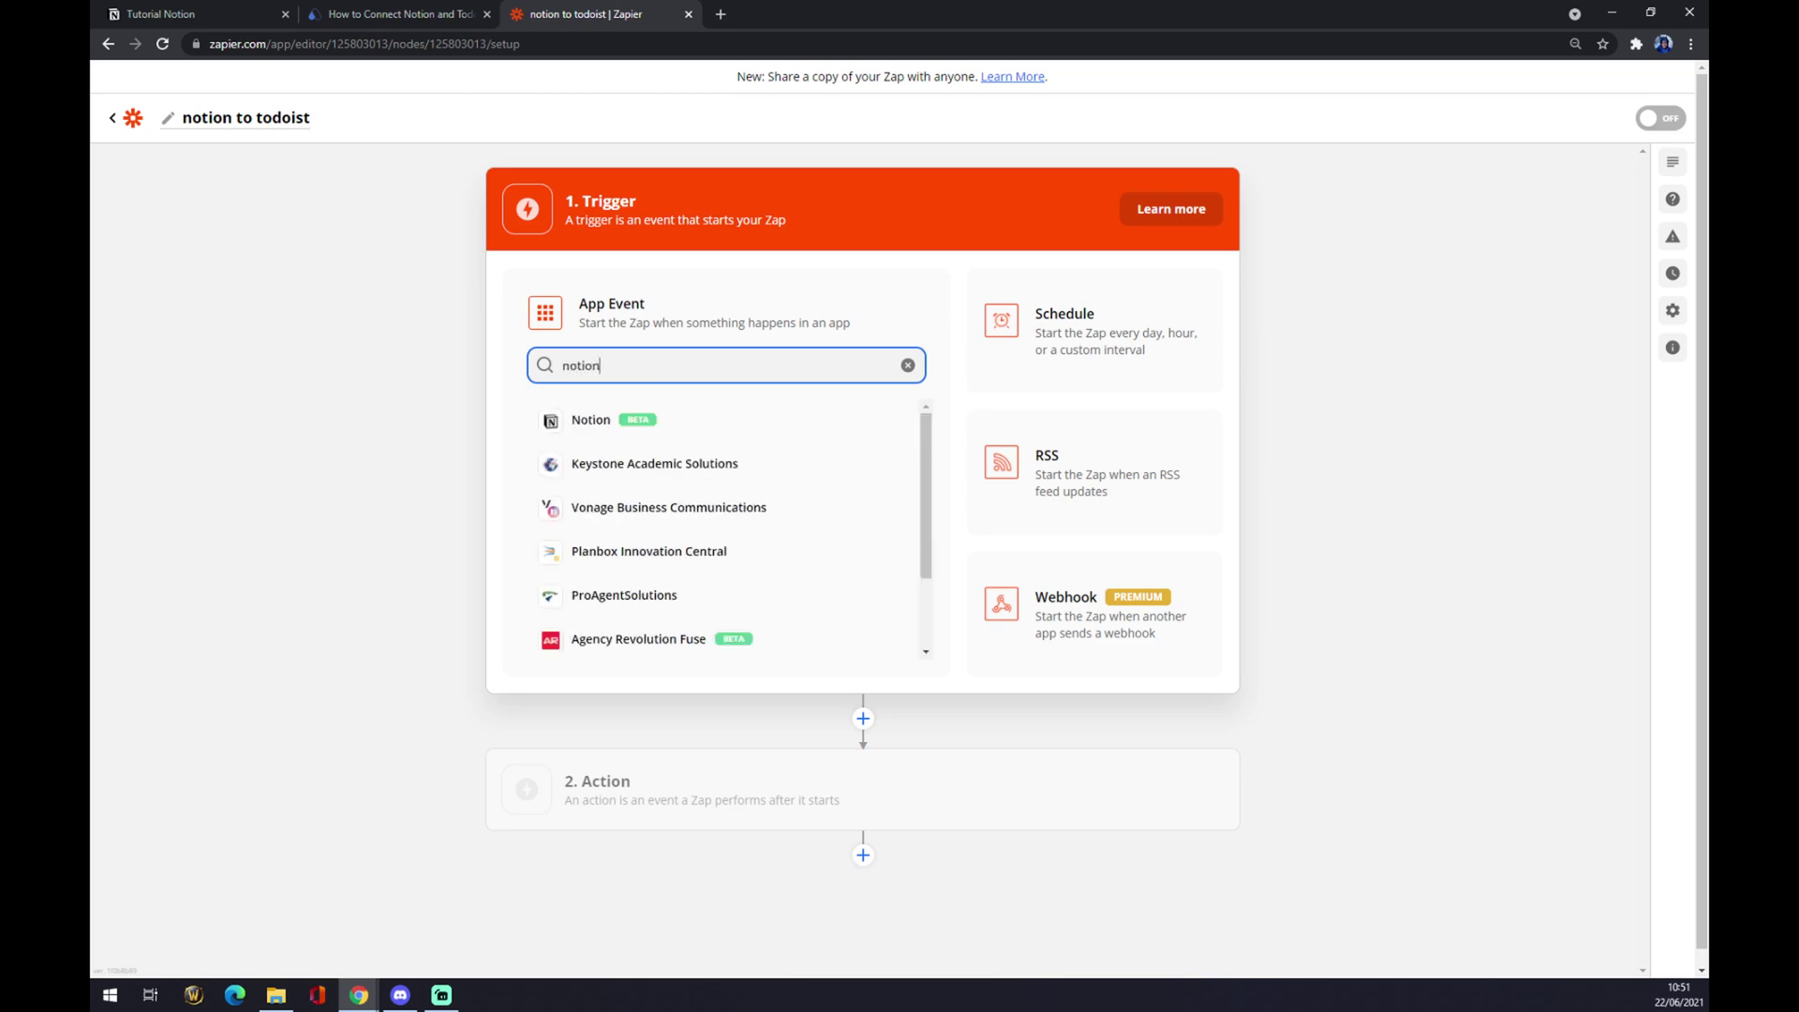
left_click(621, 419)
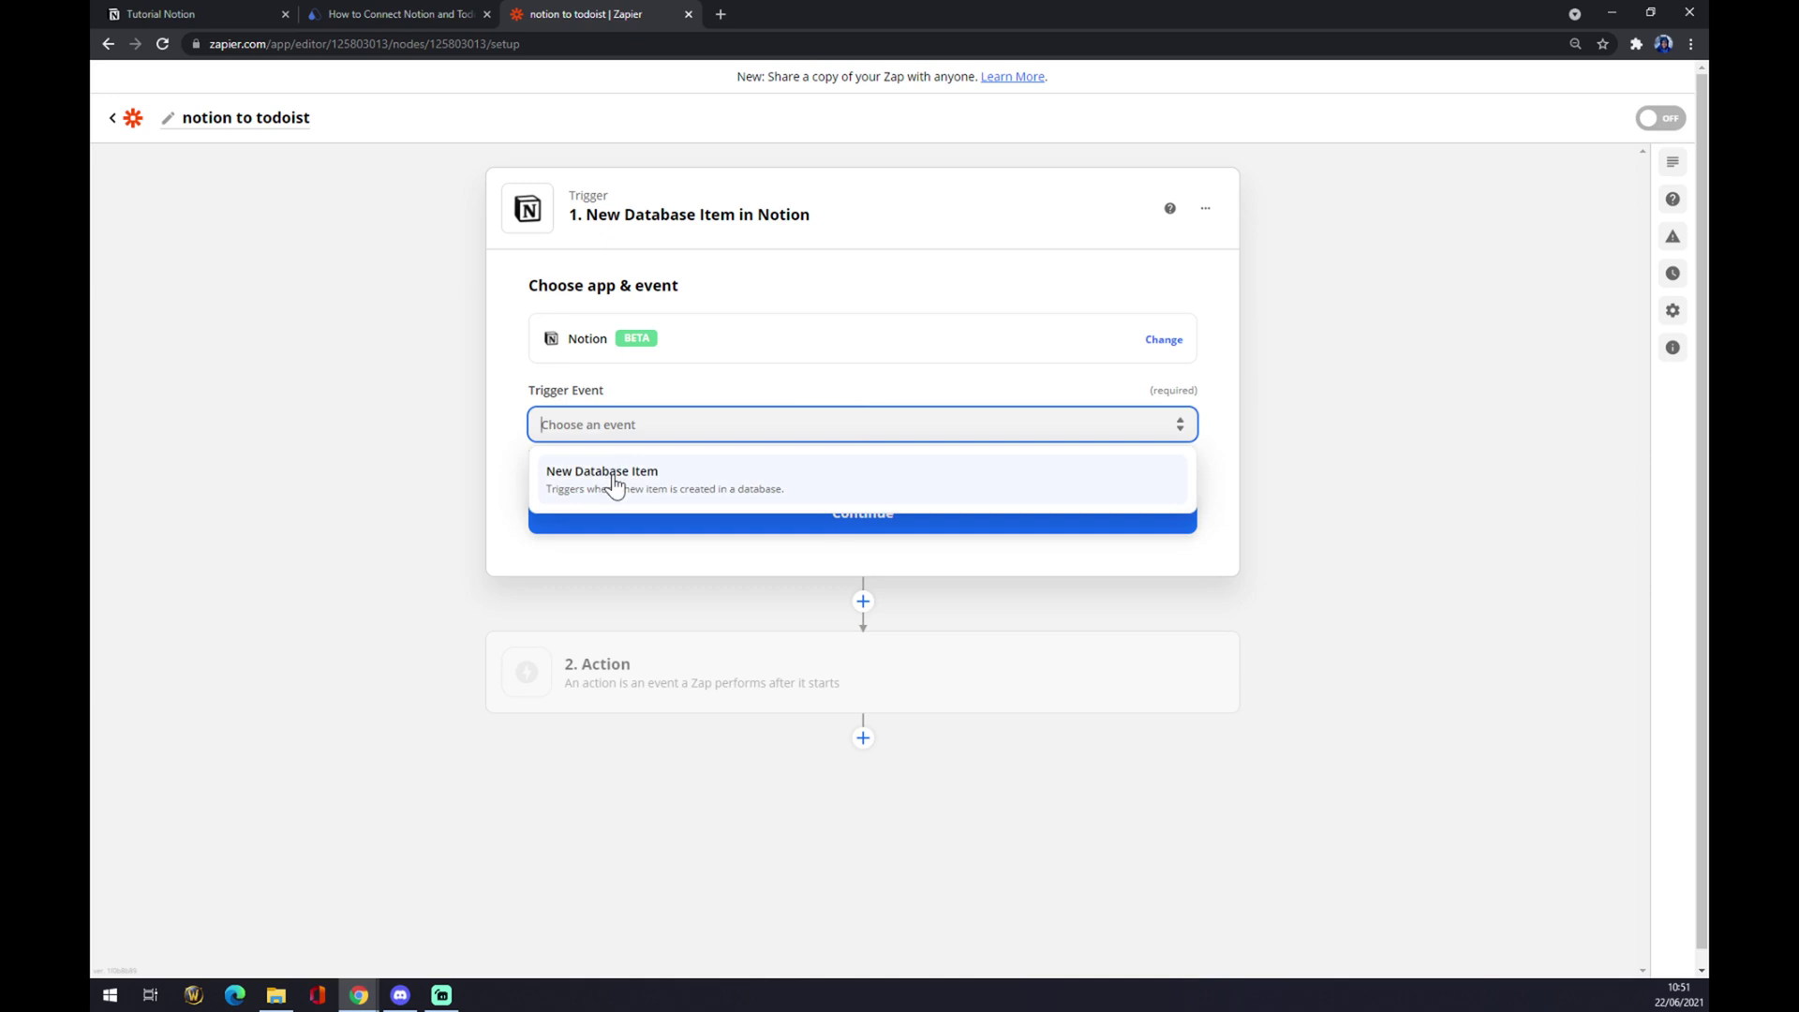
left_click(614, 482)
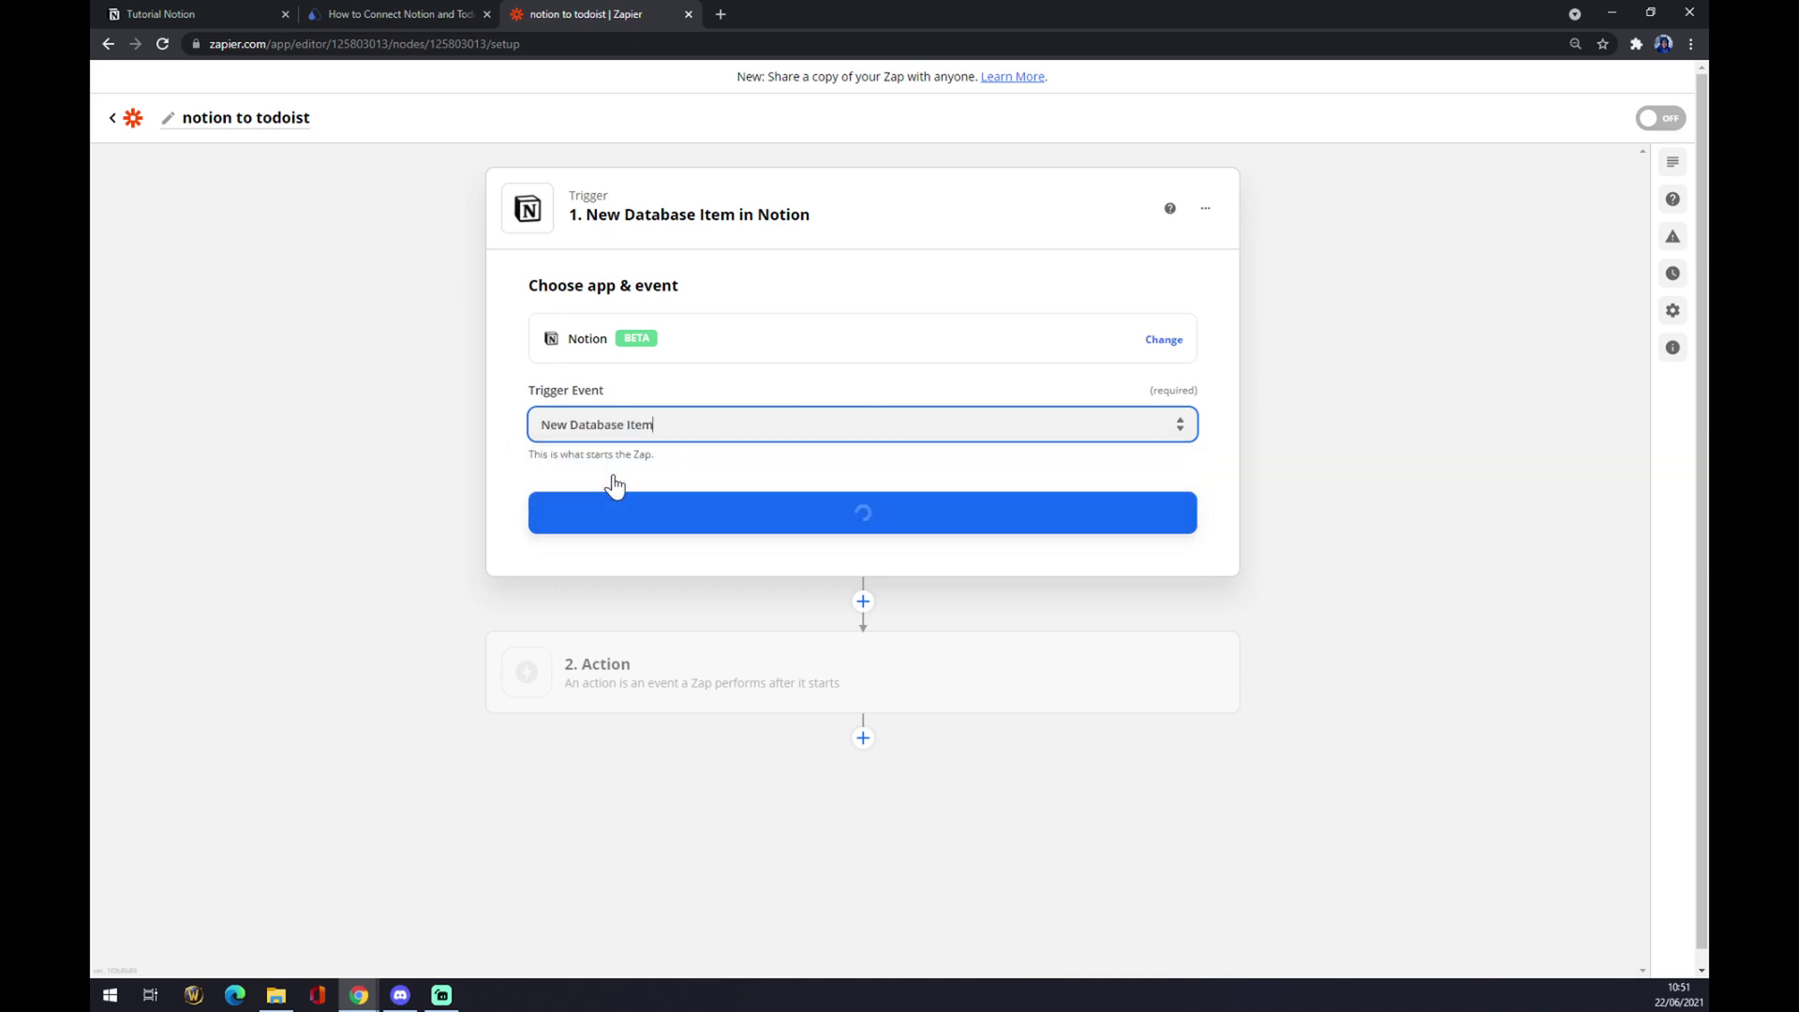
left_click(664, 525)
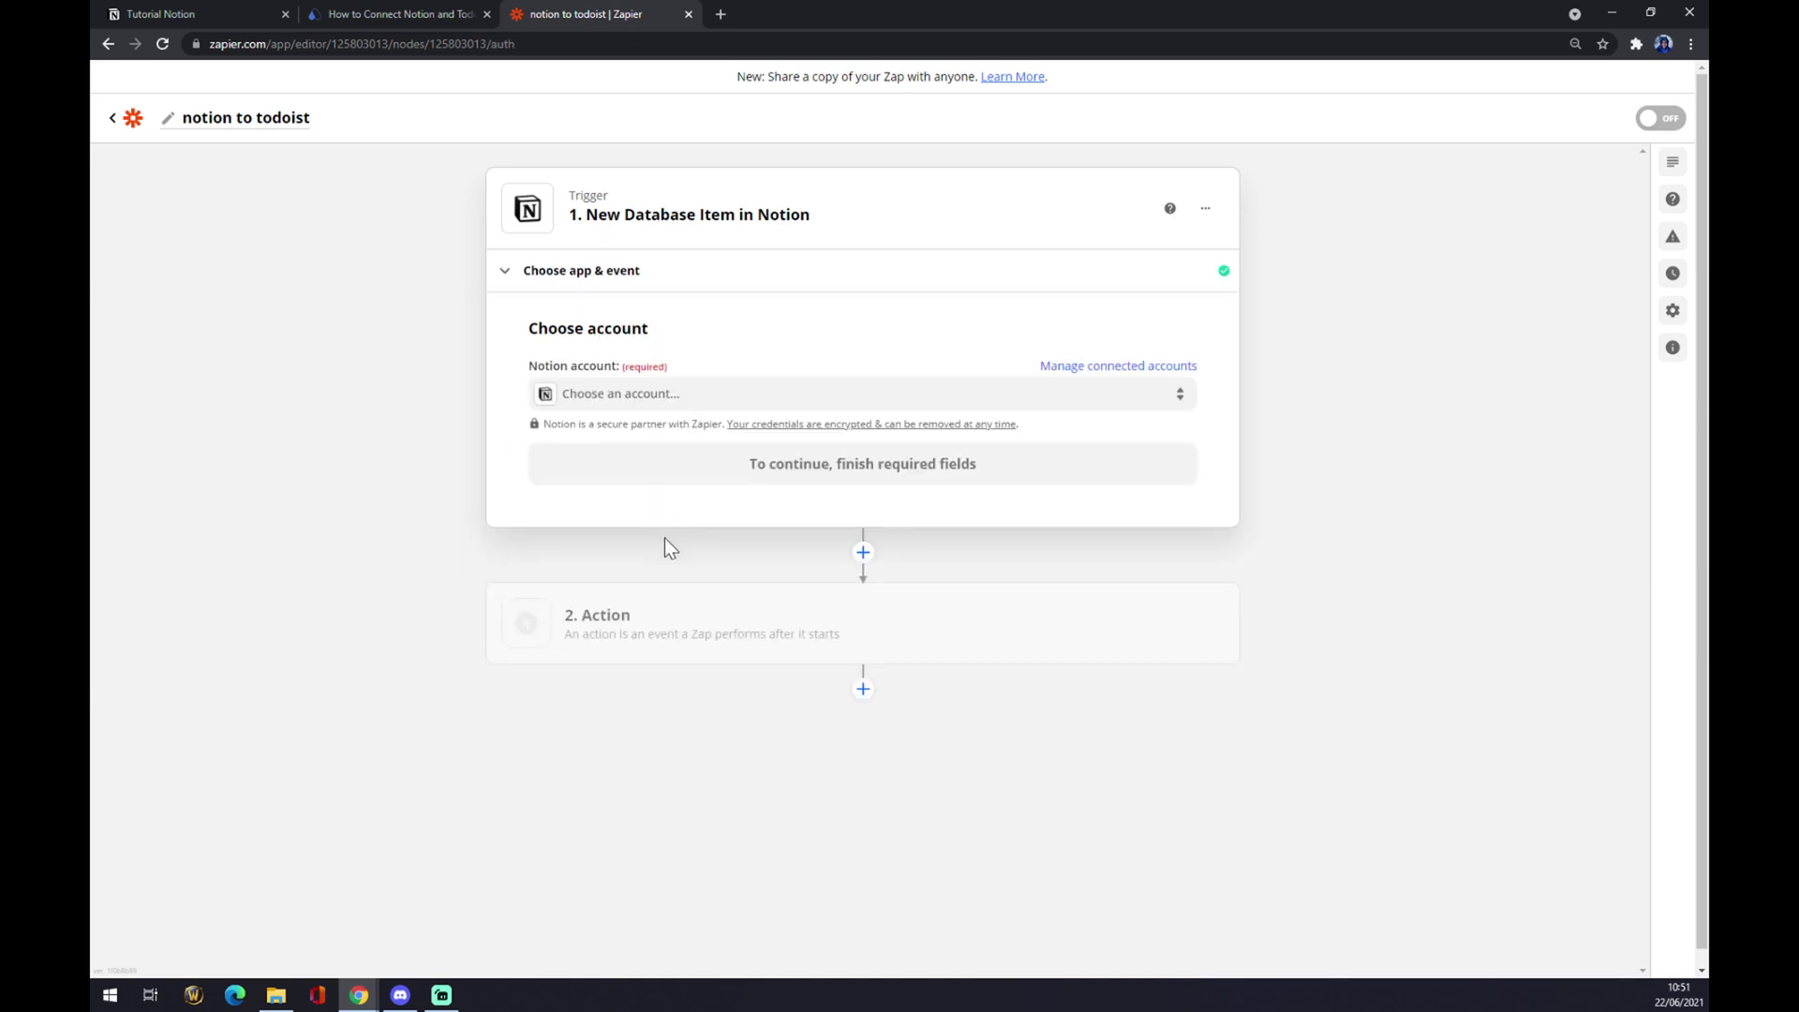
Connect the existing Notion account and check the Database list, which stays empty
left_click(612, 406)
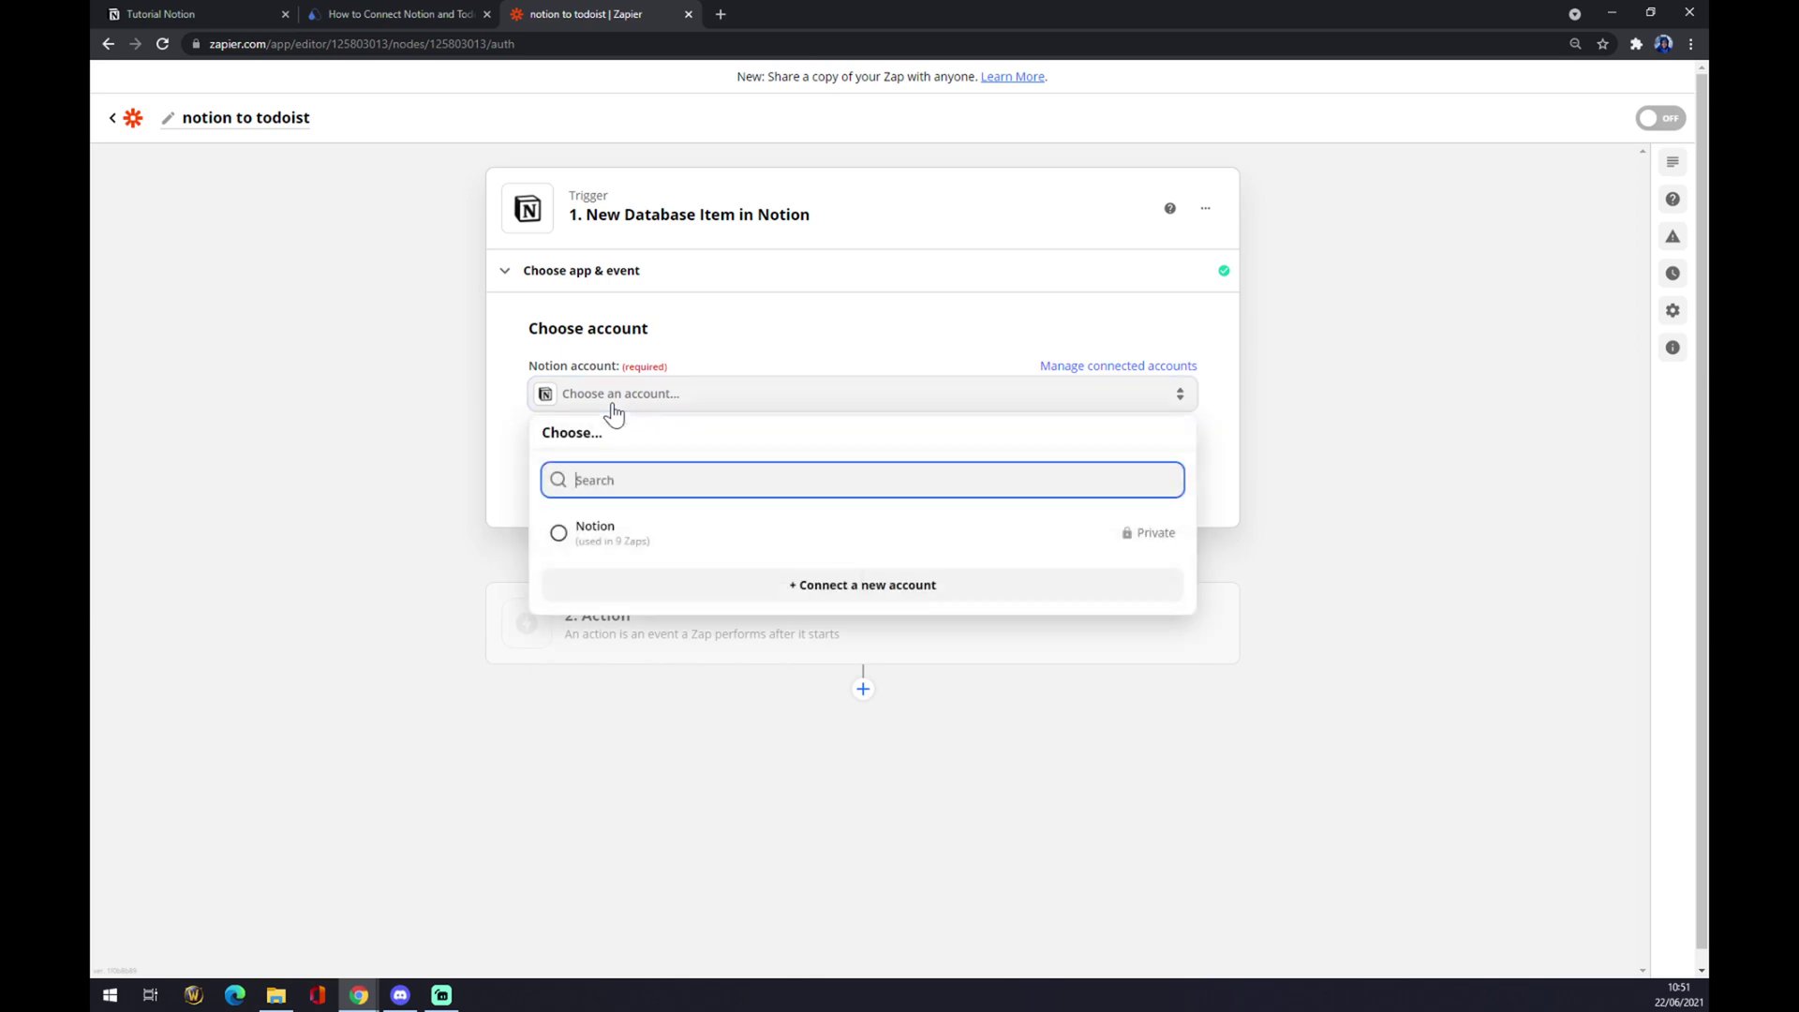
left_click(627, 542)
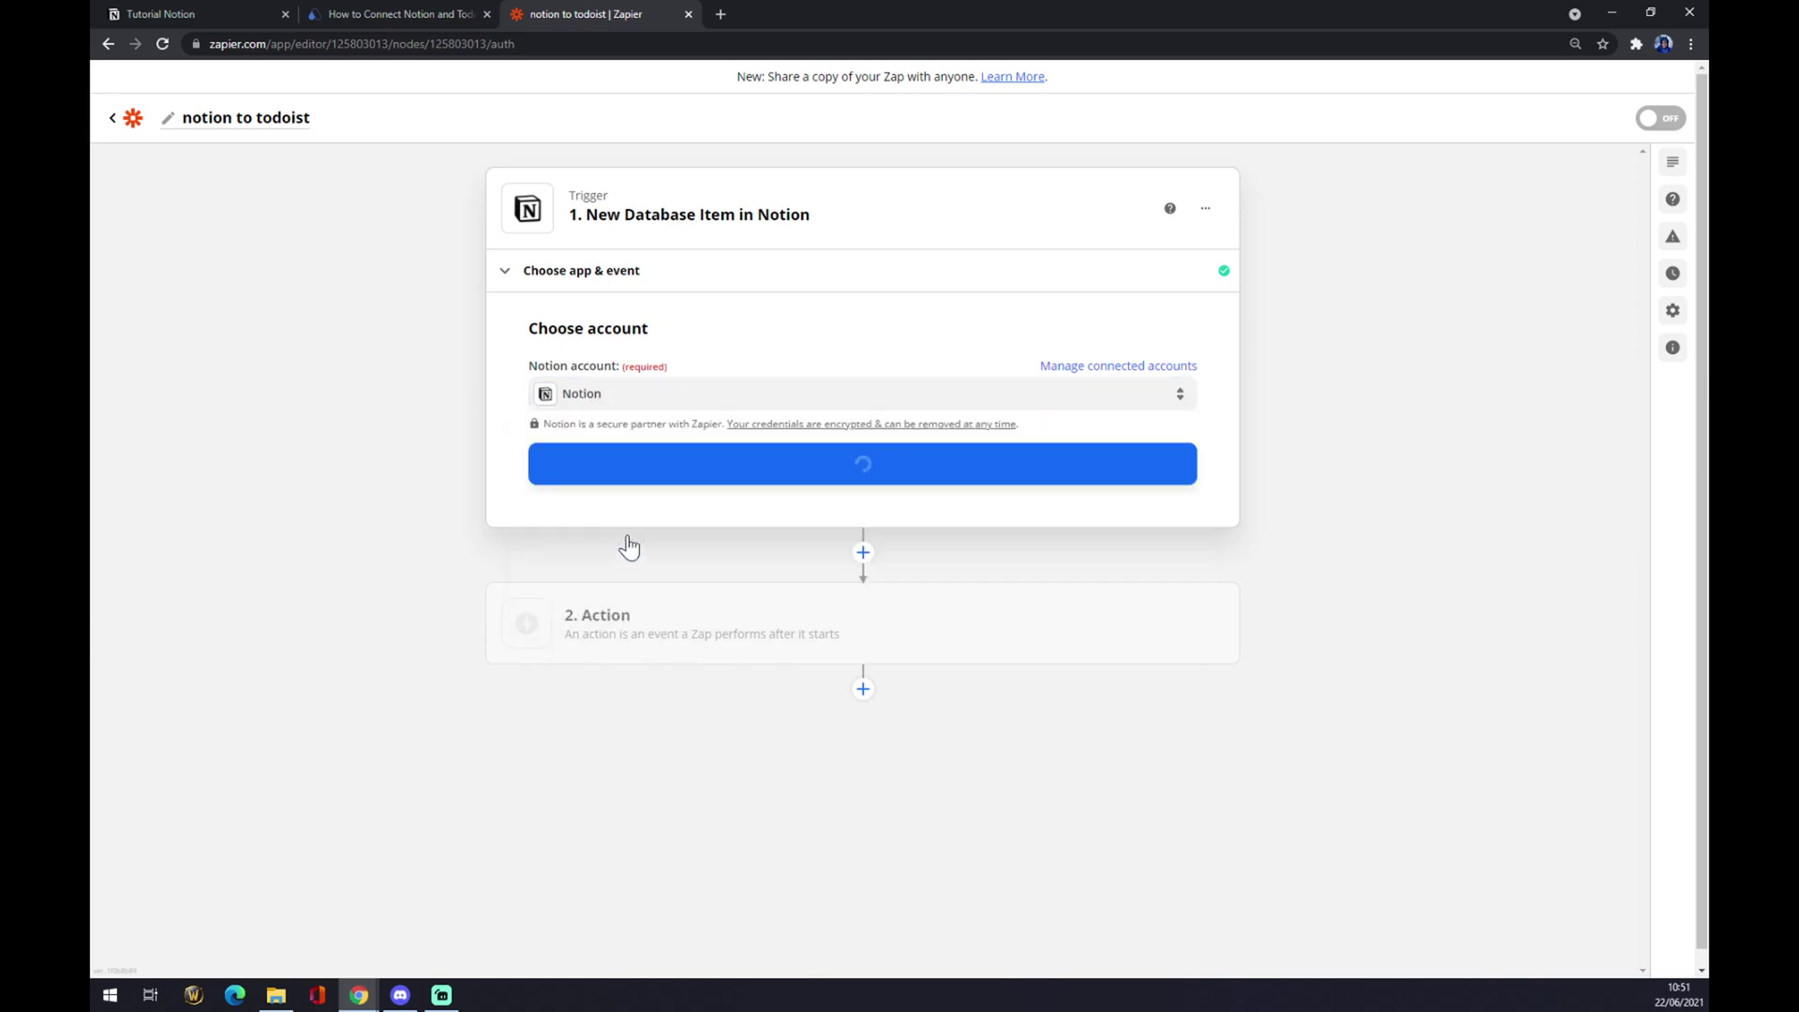
left_click(856, 468)
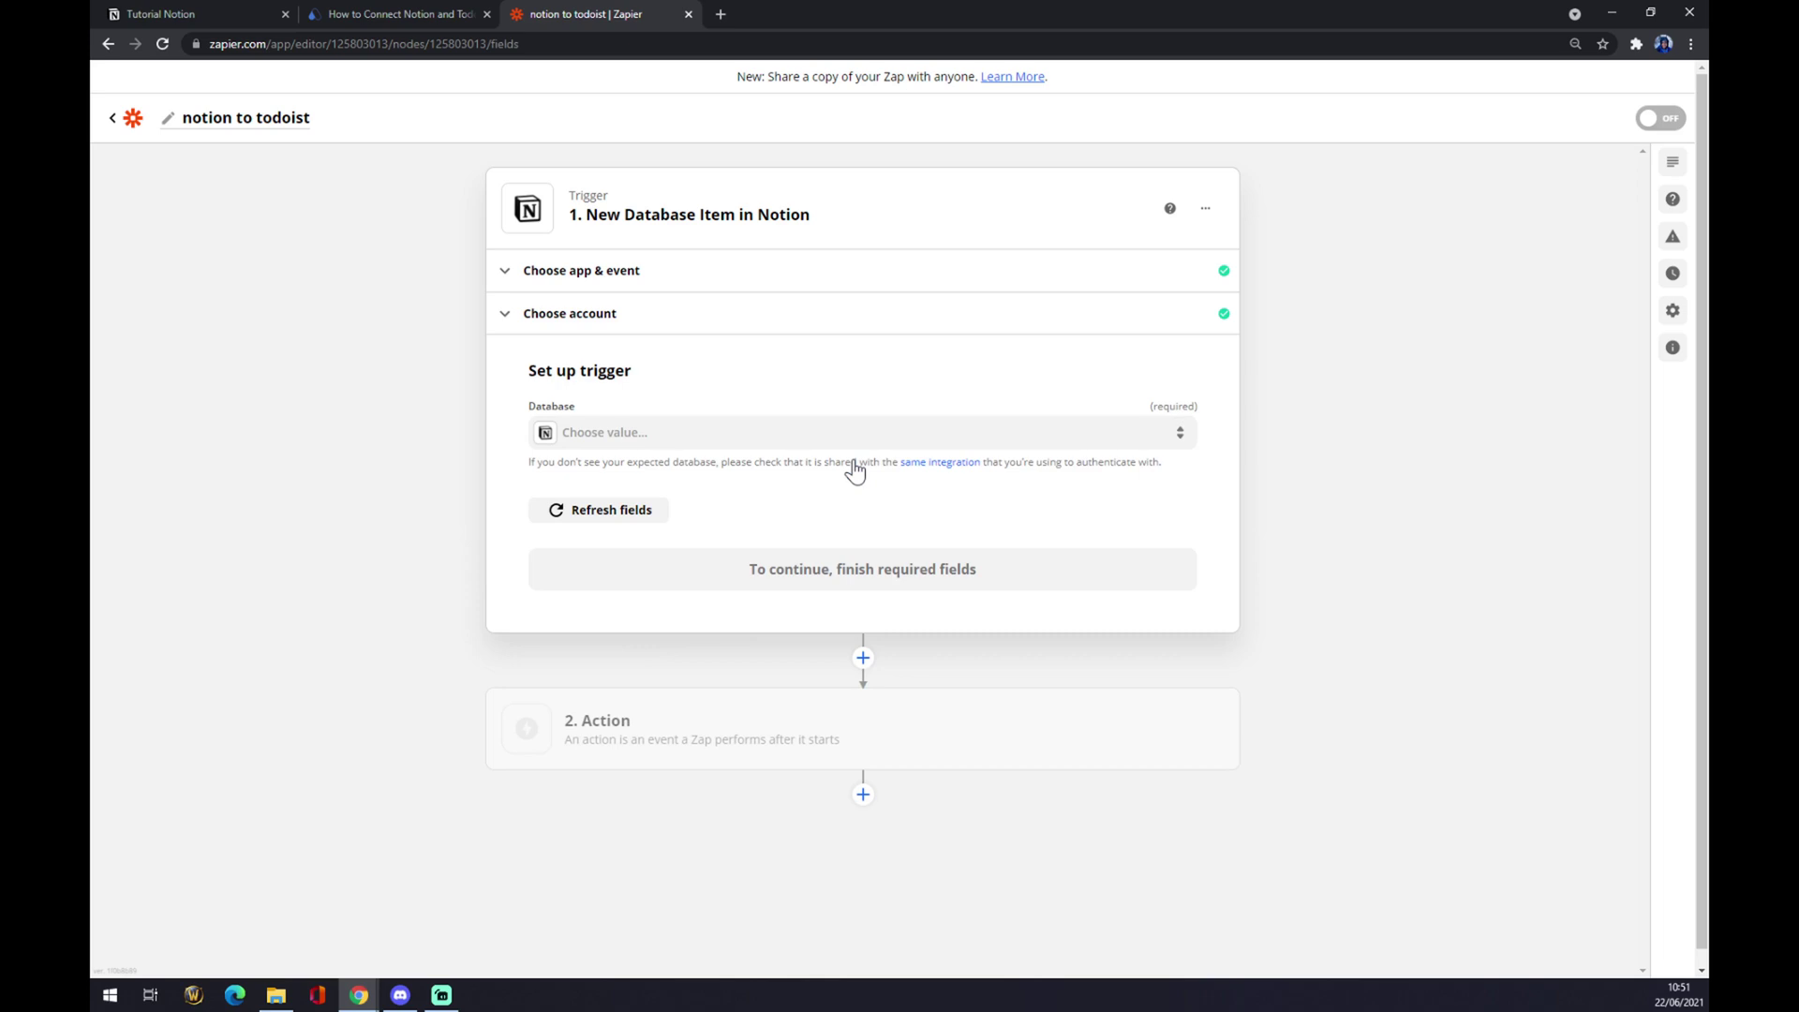
left_click(605, 433)
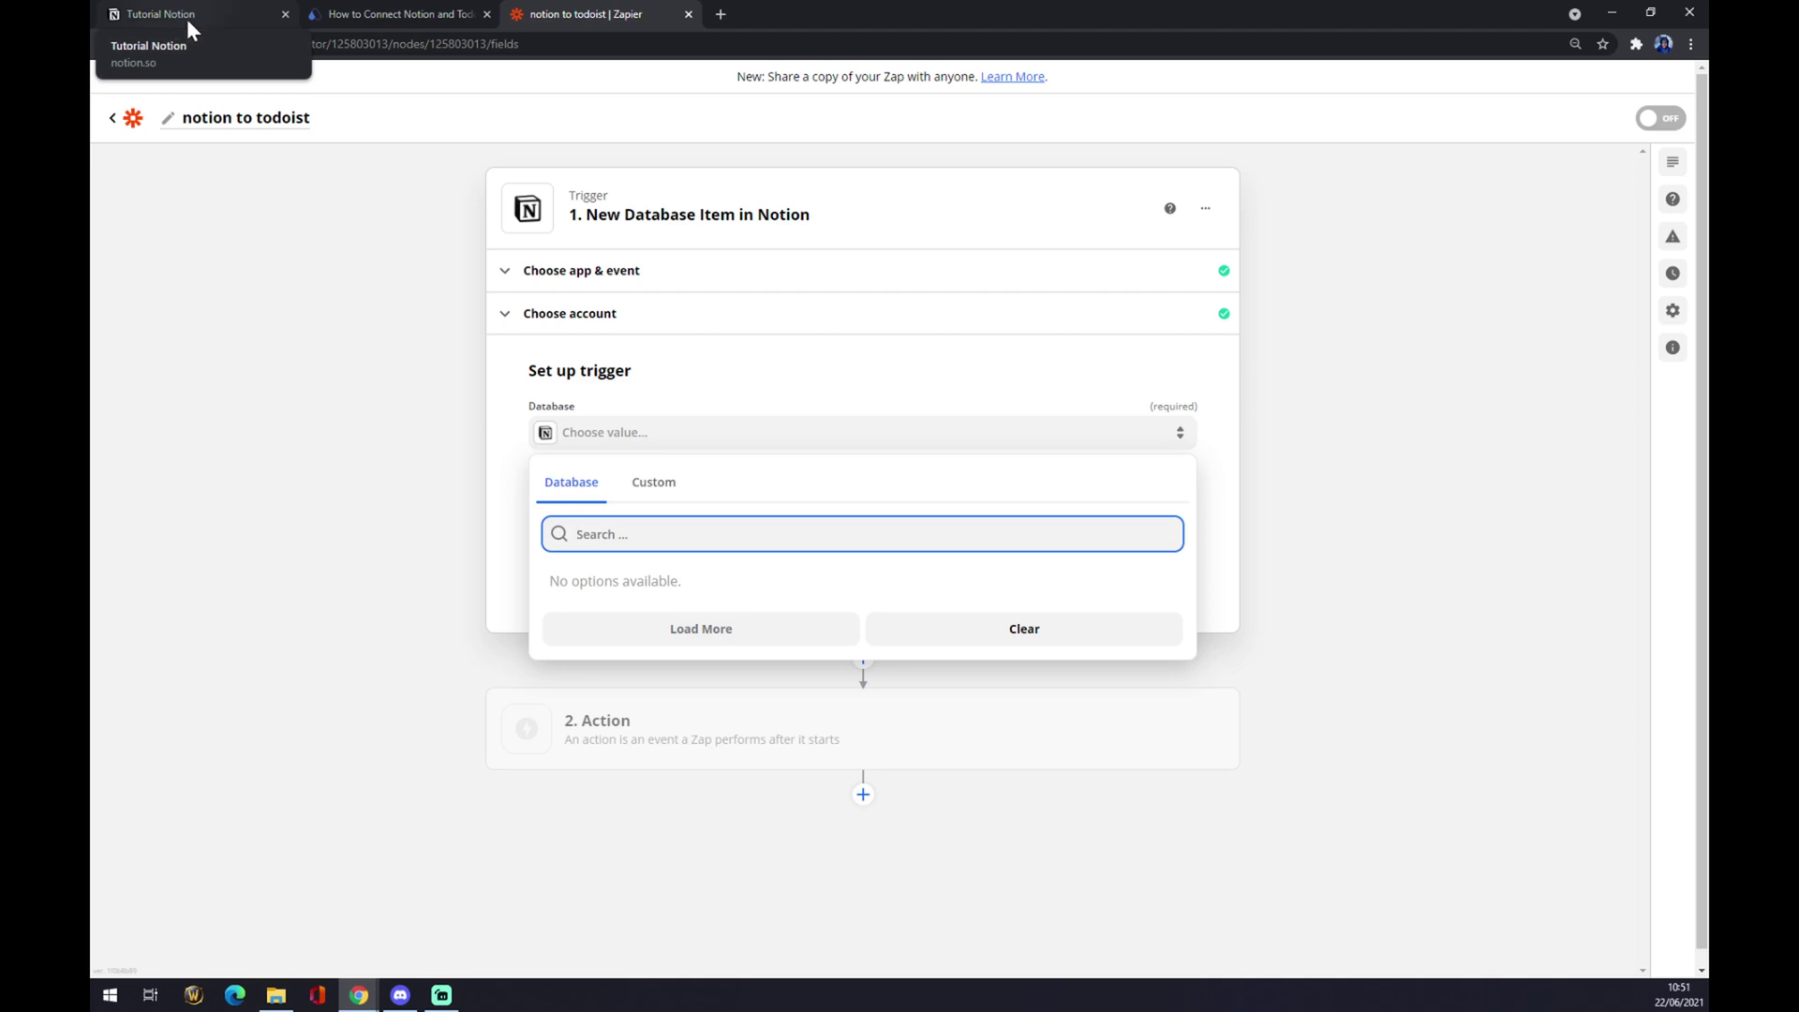
left_click(705, 626)
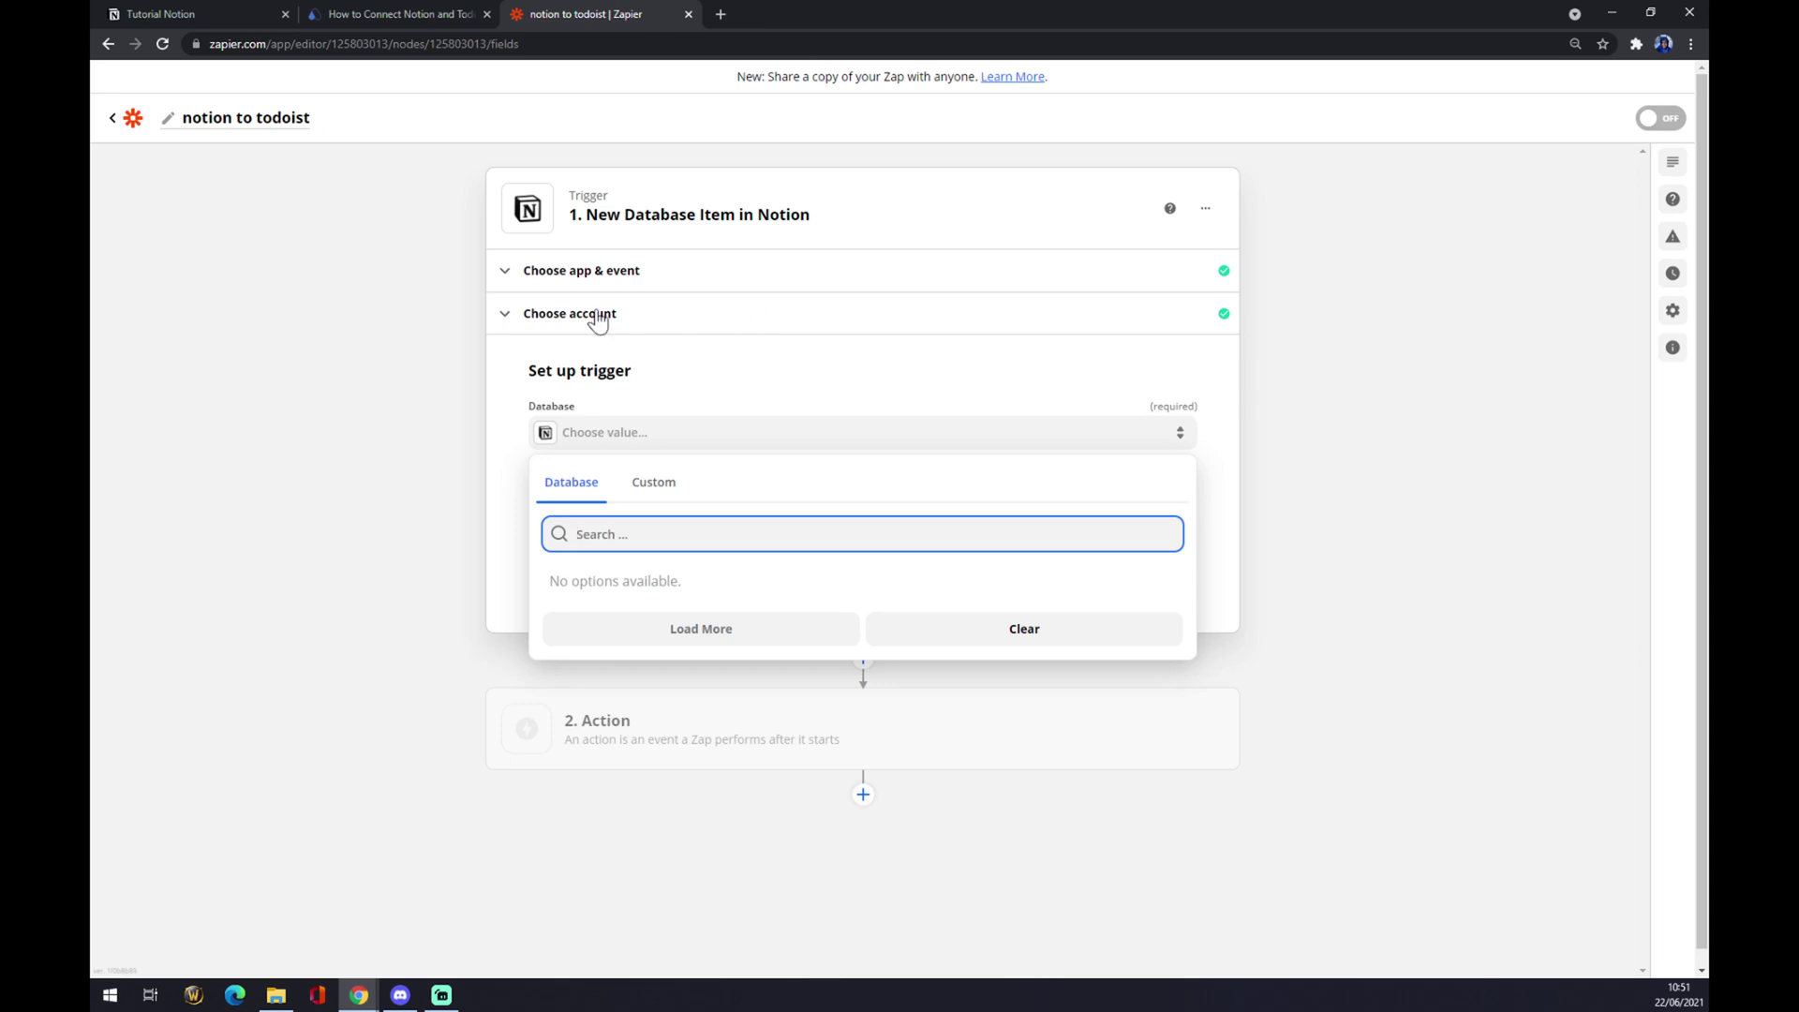
left_click(391, 494)
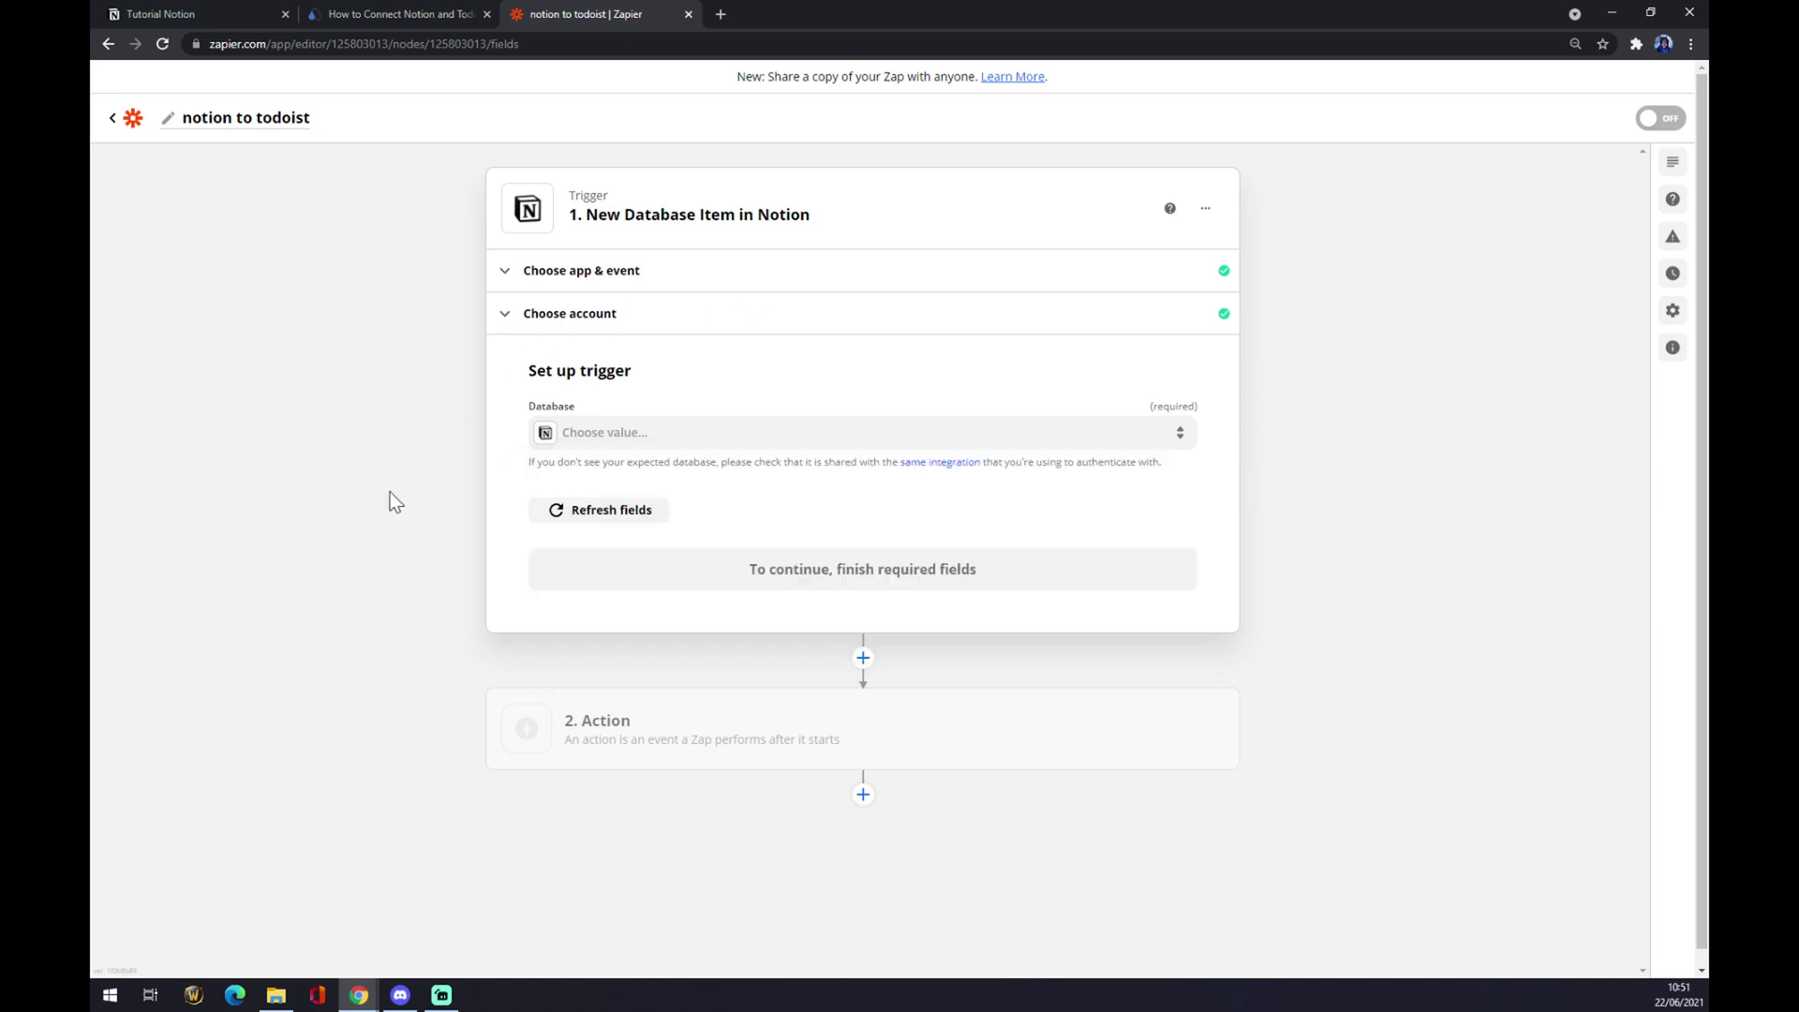
Set the action to Todoist with the Create Task event and continue to sign-in
left_click(653, 751)
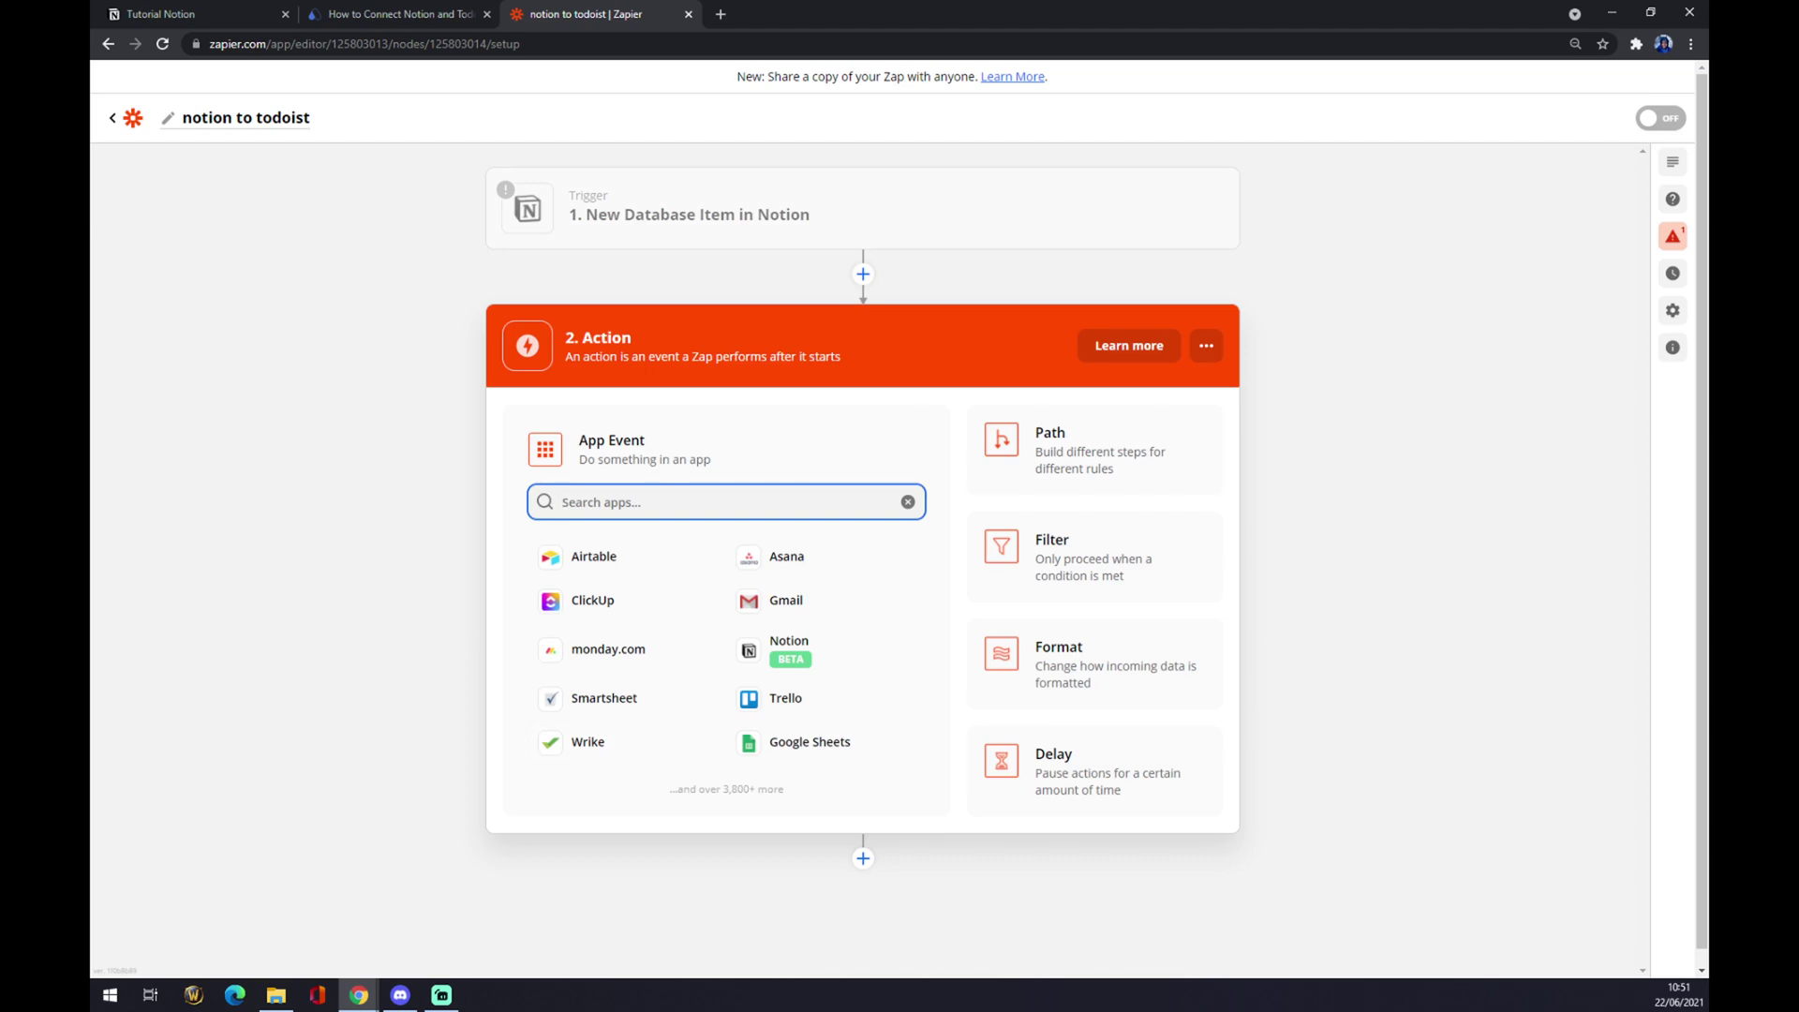
type("todoi")
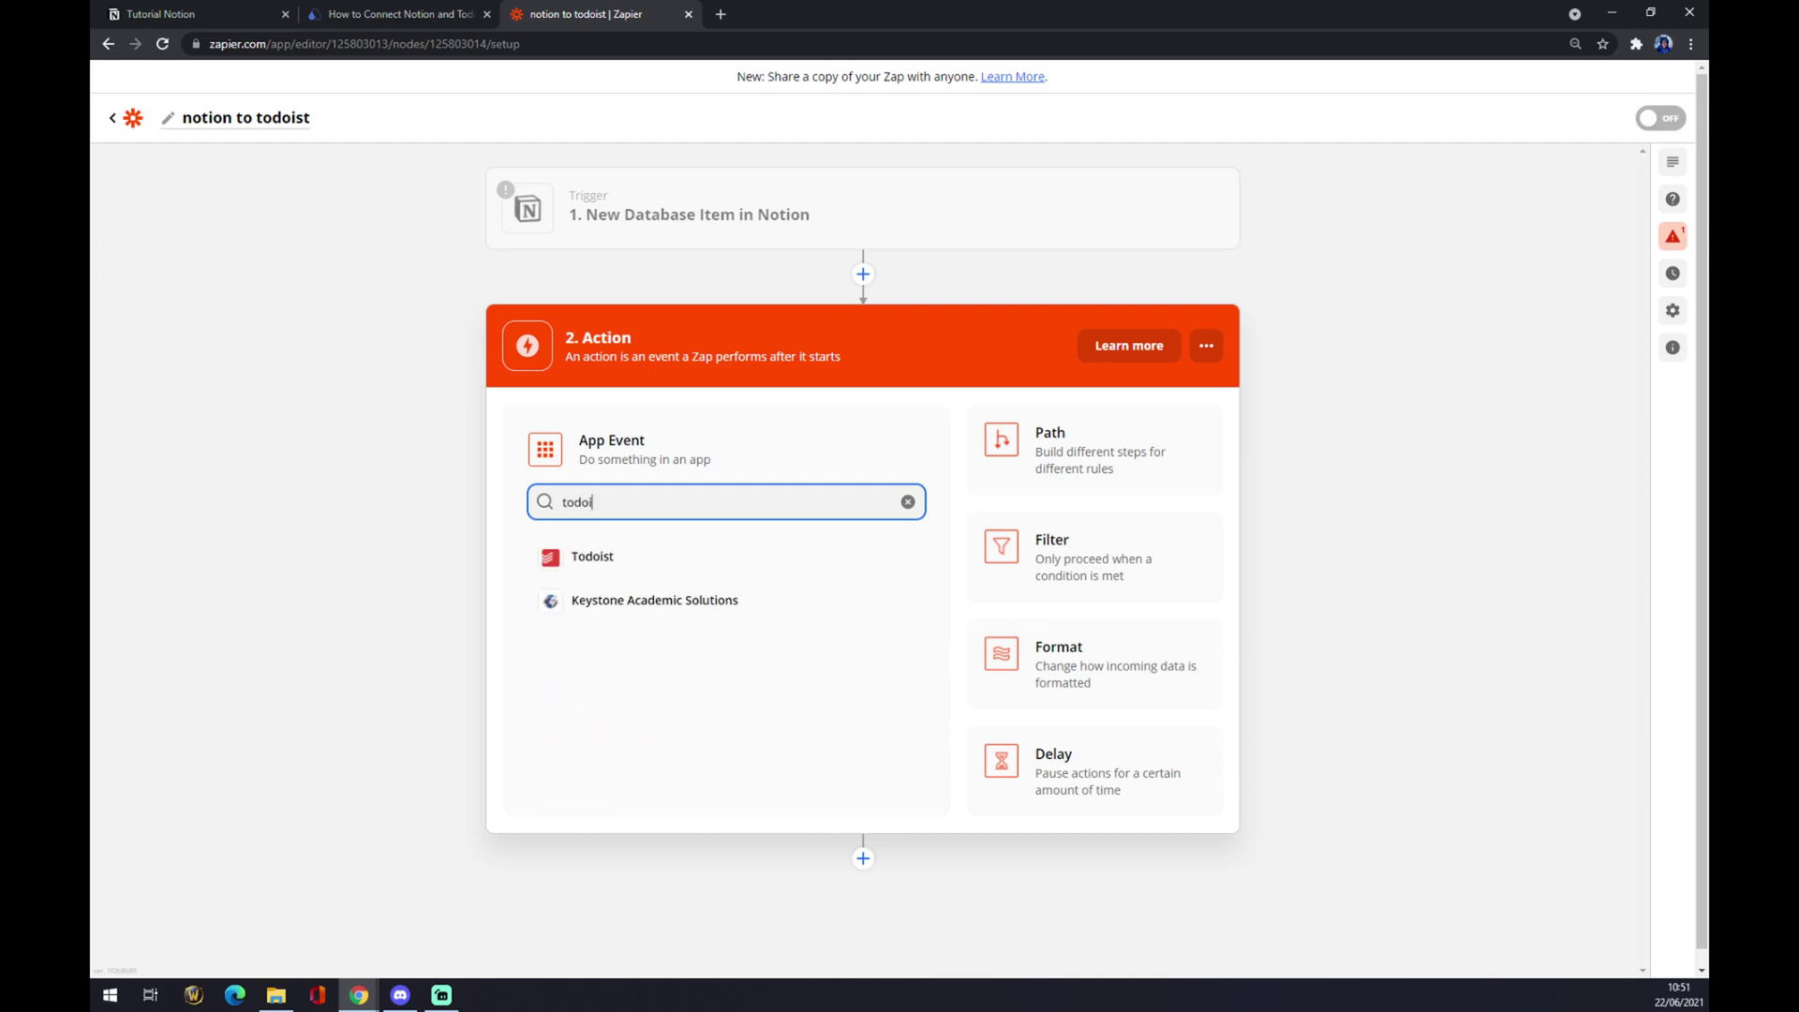
left_click(645, 558)
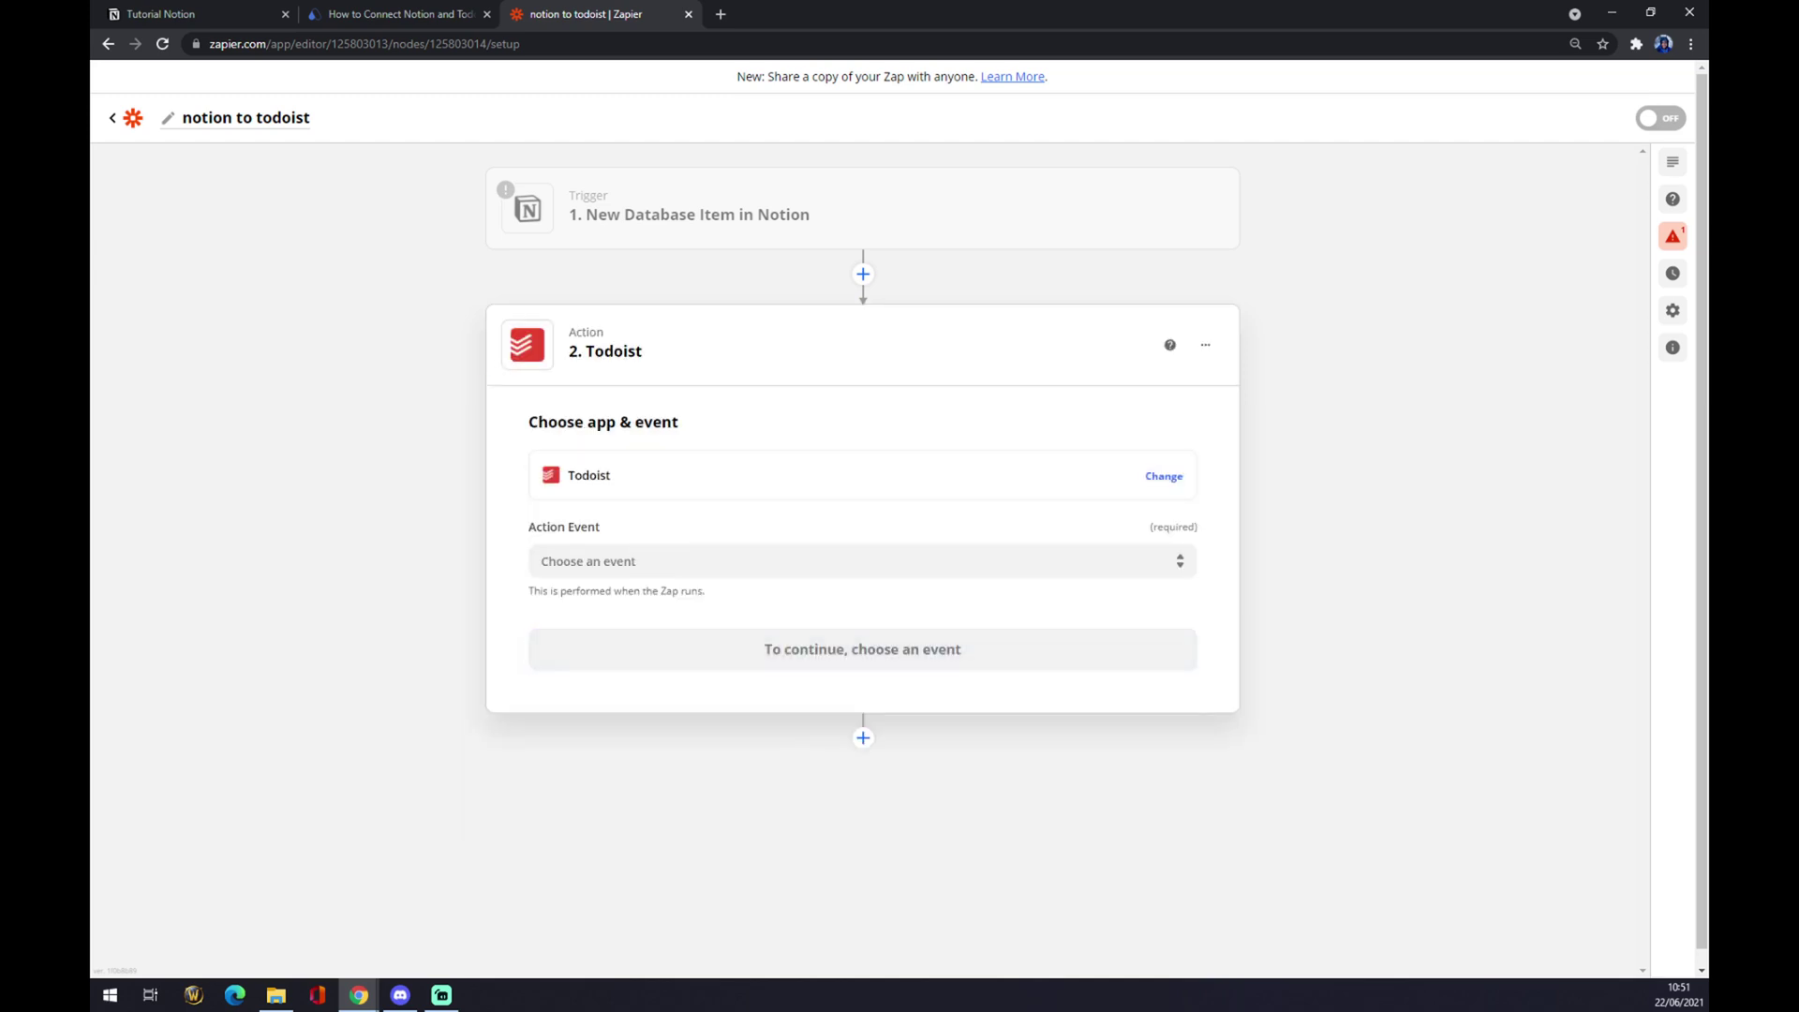
scroll(636, 625, "down", 3)
scroll(783, 668, "up", 3)
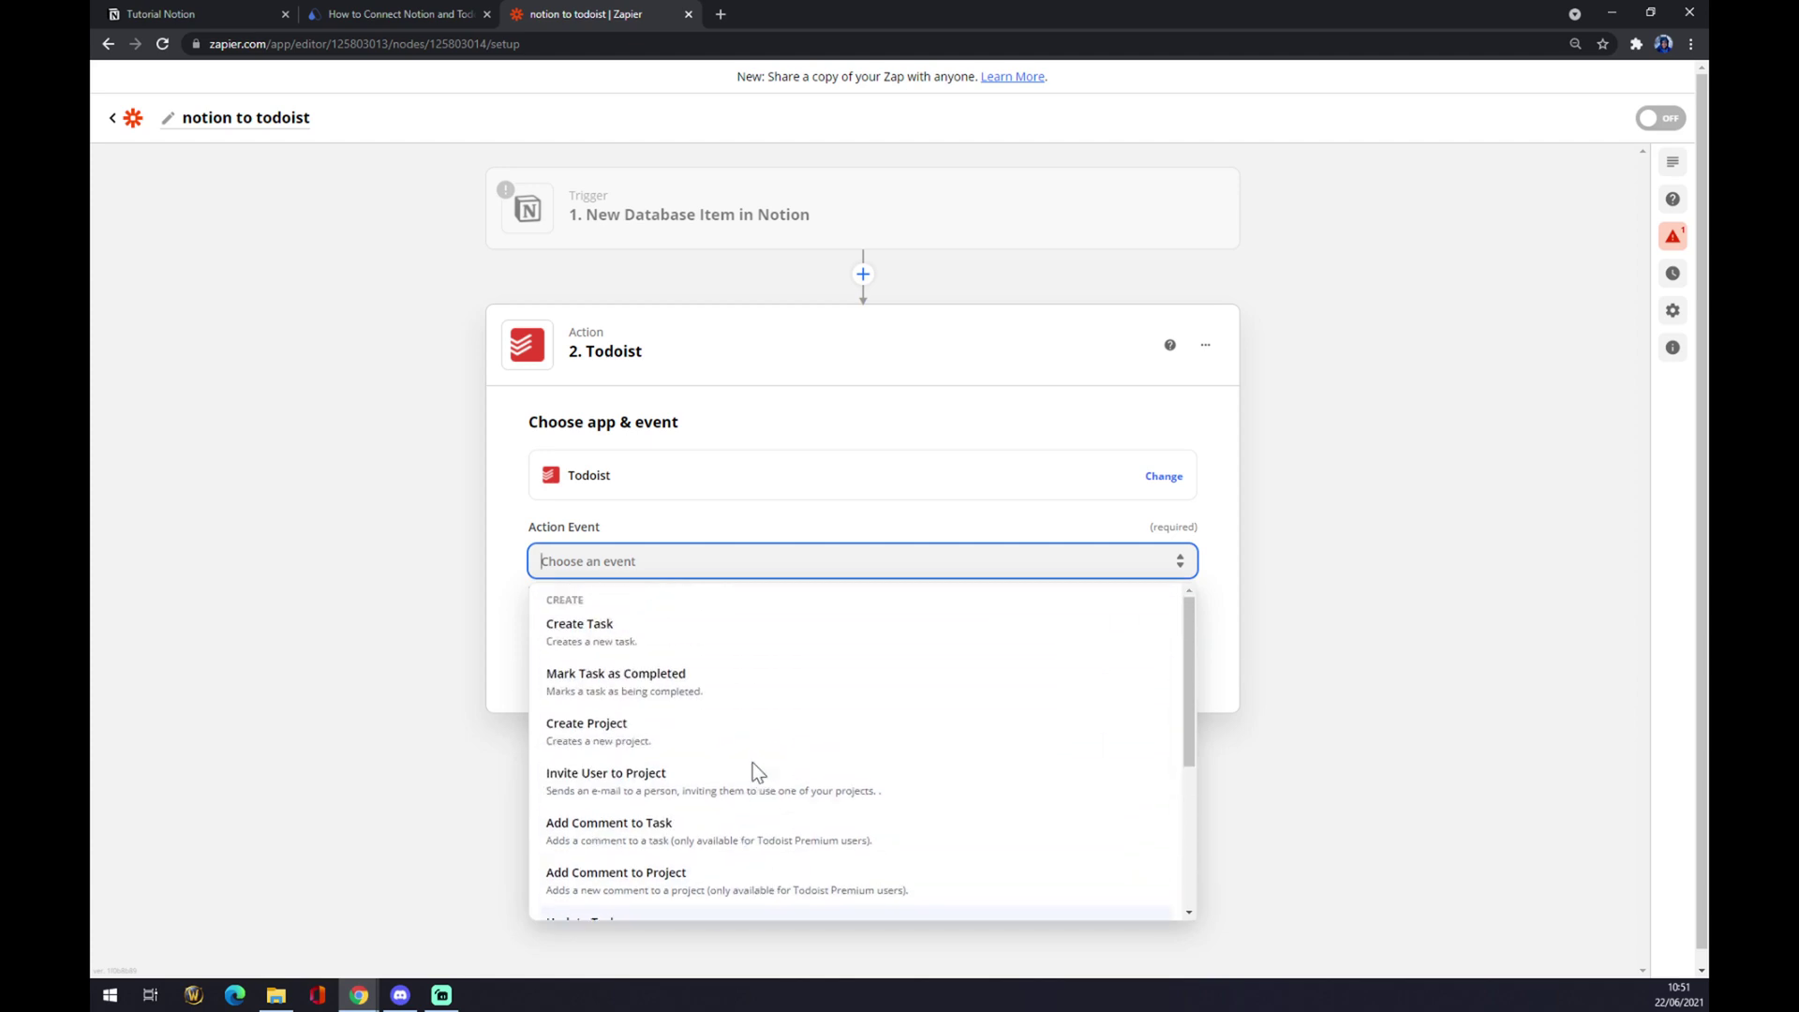
left_click(663, 628)
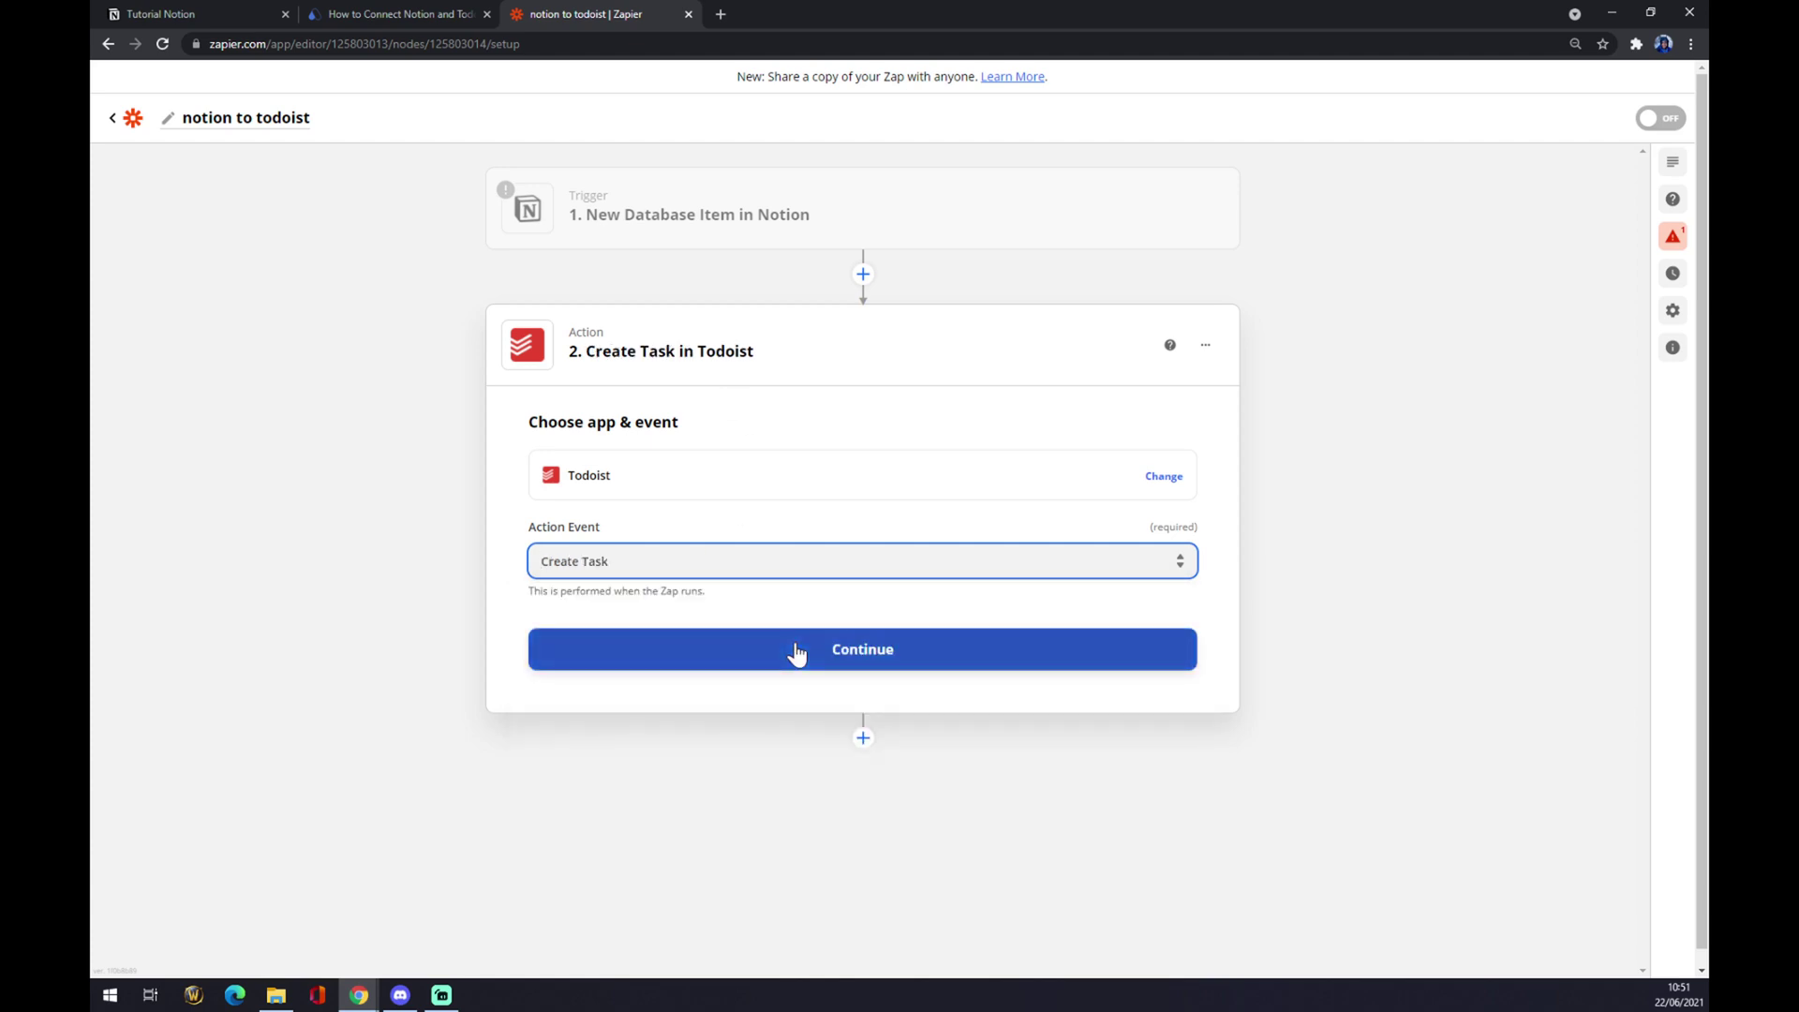
left_click(773, 666)
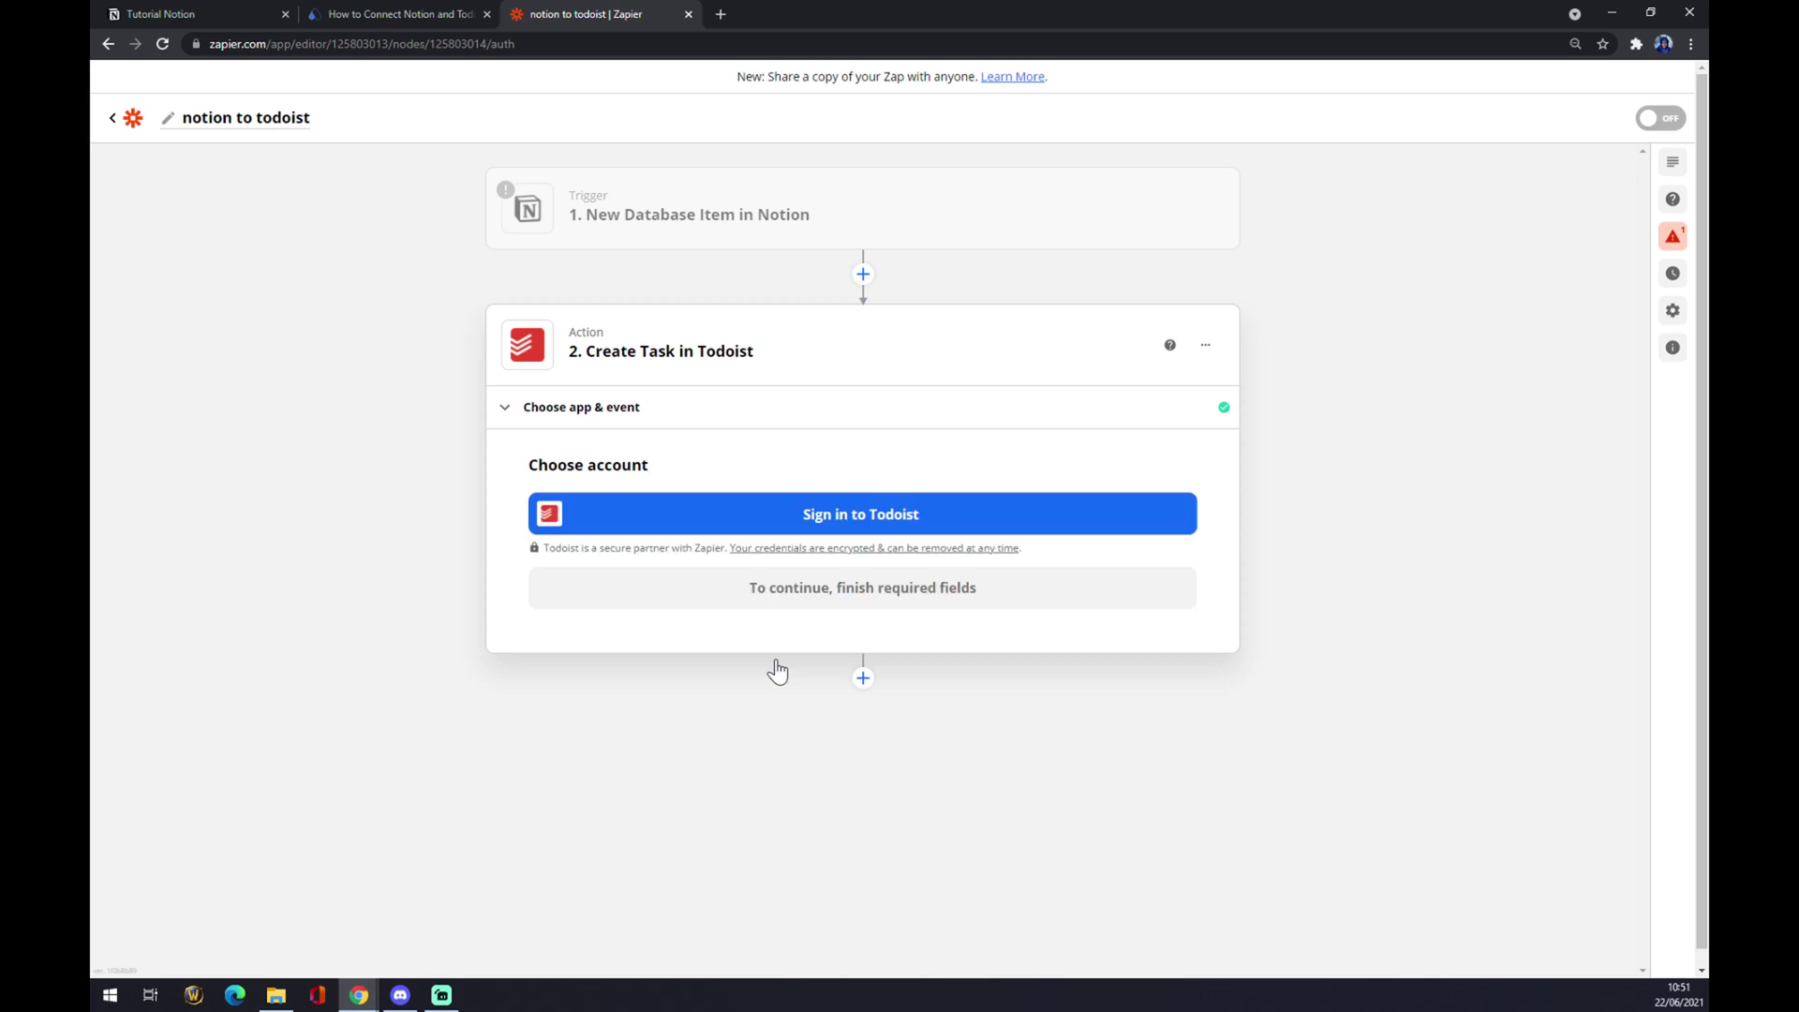